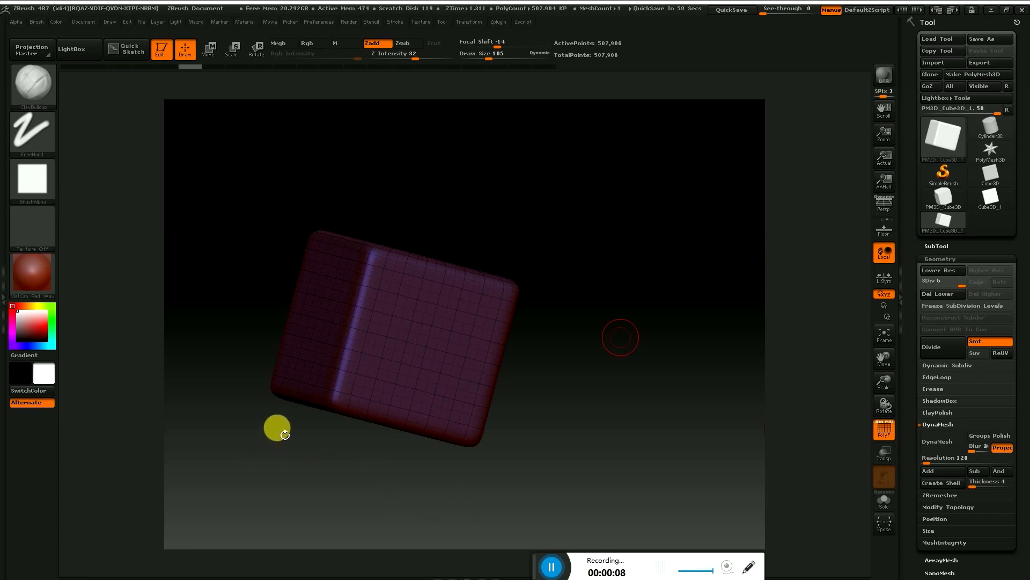
Step: Collapse and re-expand the Tool > Geometry section, then bring up the Strokes popup
{"action": "left_click", "coordinate": [940, 259]}
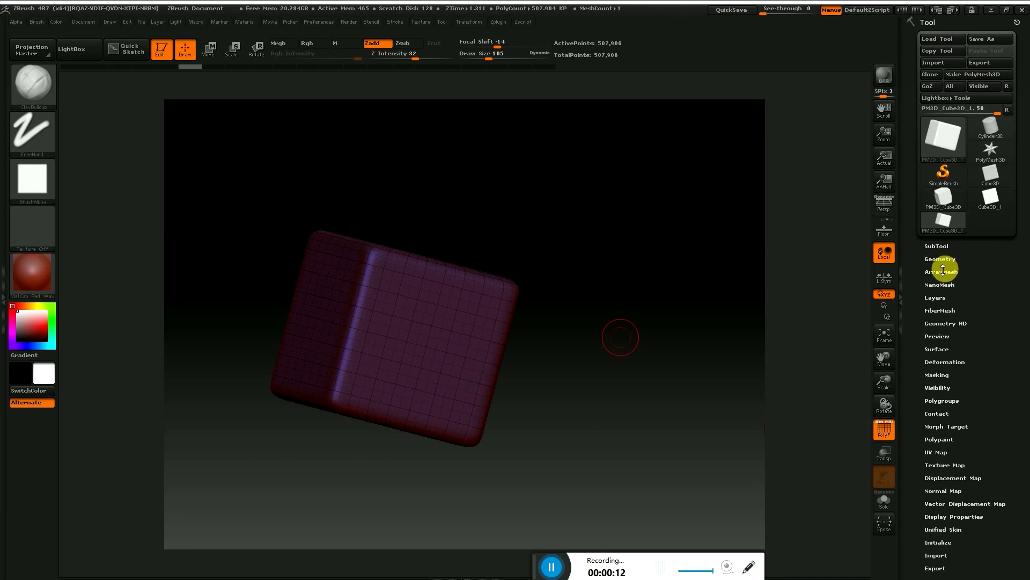
{"action": "left_click", "coordinate": [940, 260]}
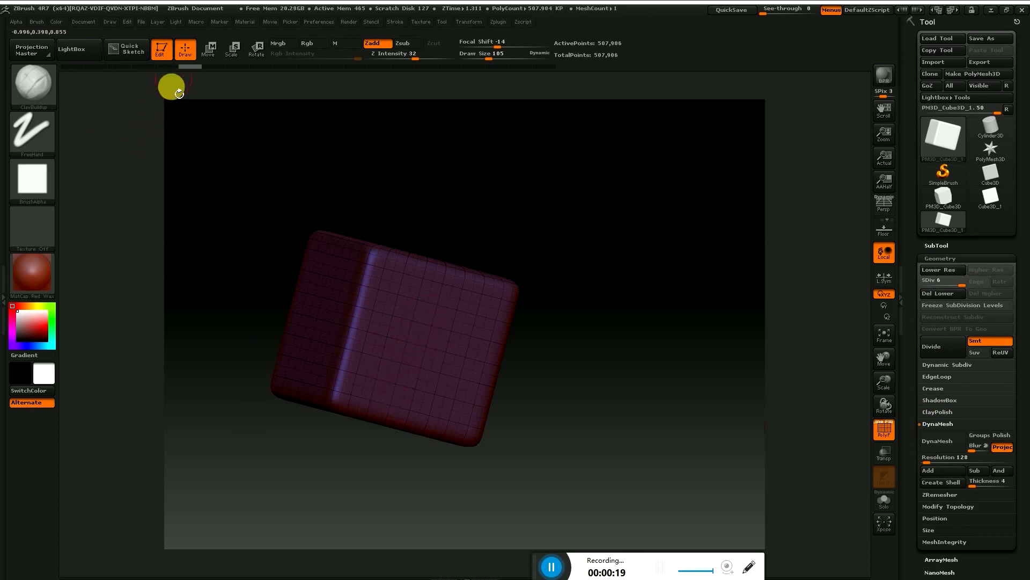
{"action": "left_click", "coordinate": [37, 144]}
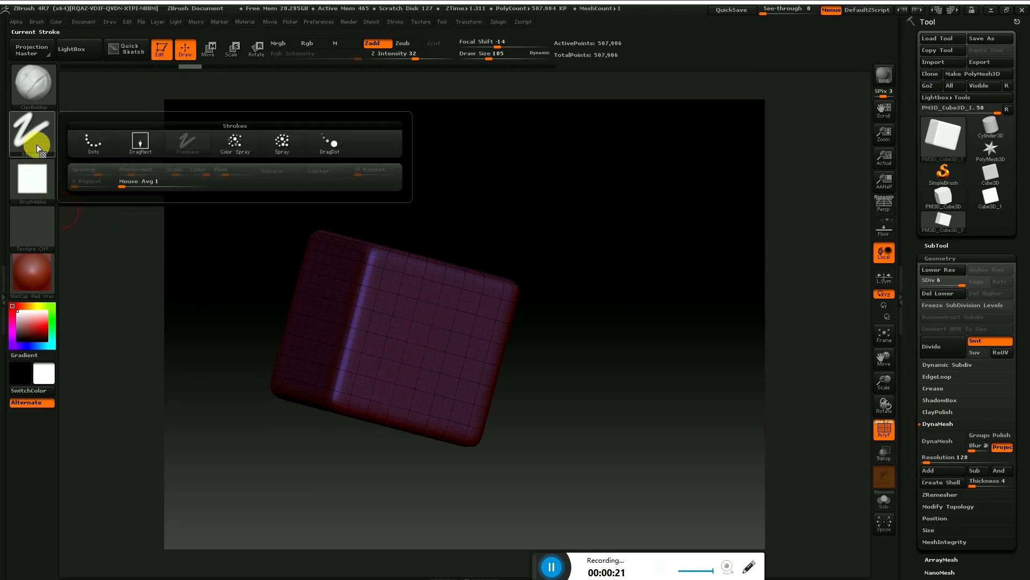
Step: Switch to the Dots stroke, zoom in, and sculpt an S-shaped ridge up the cube face
{"action": "left_click", "coordinate": [93, 150]}
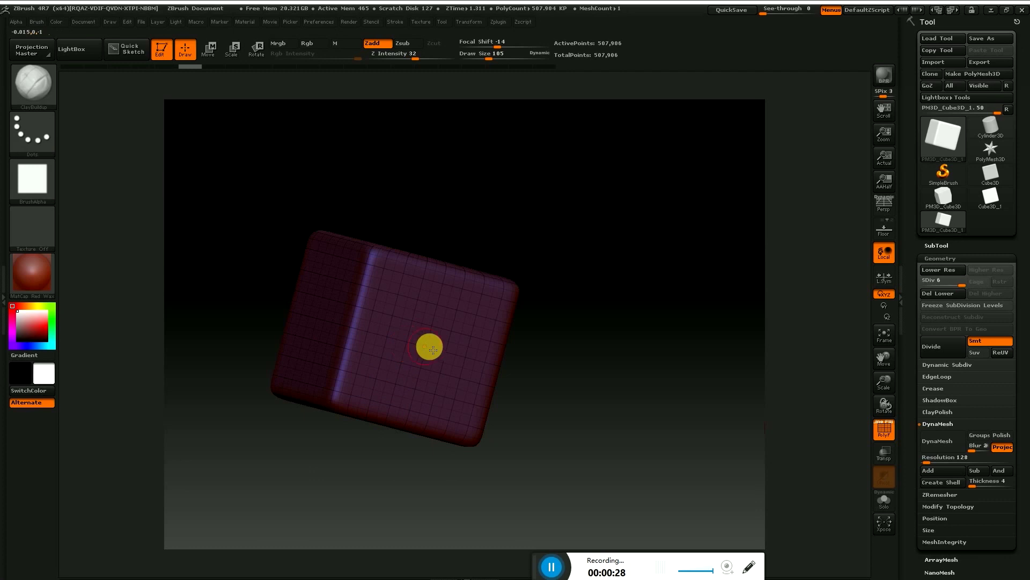
{"action": "left_click_drag", "start_coordinate": [594, 386], "coordinate": [667, 384], "text": "ctrl"}
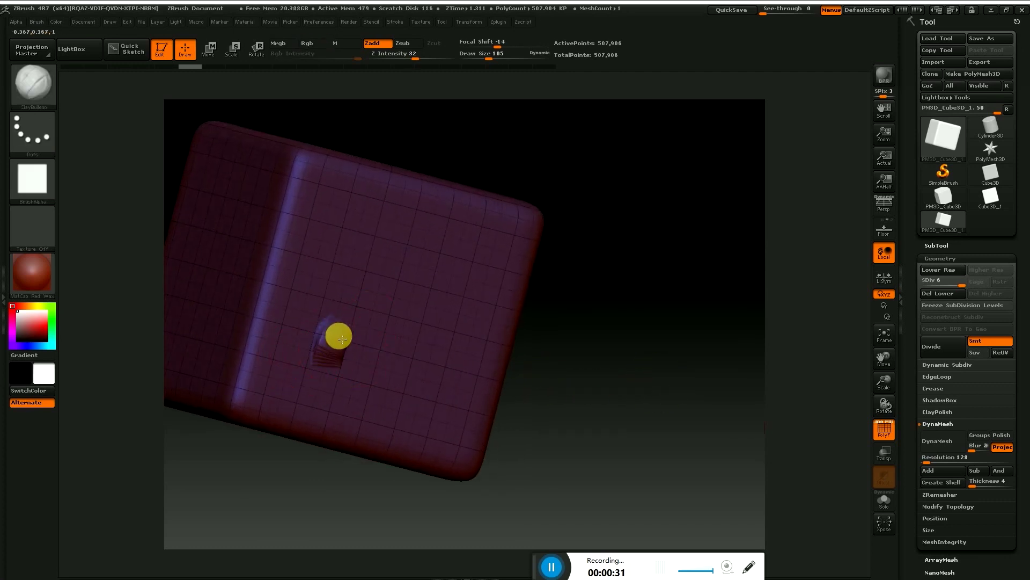
{"action": "left_click_drag", "start_coordinate": [363, 317], "coordinate": [355, 212]}
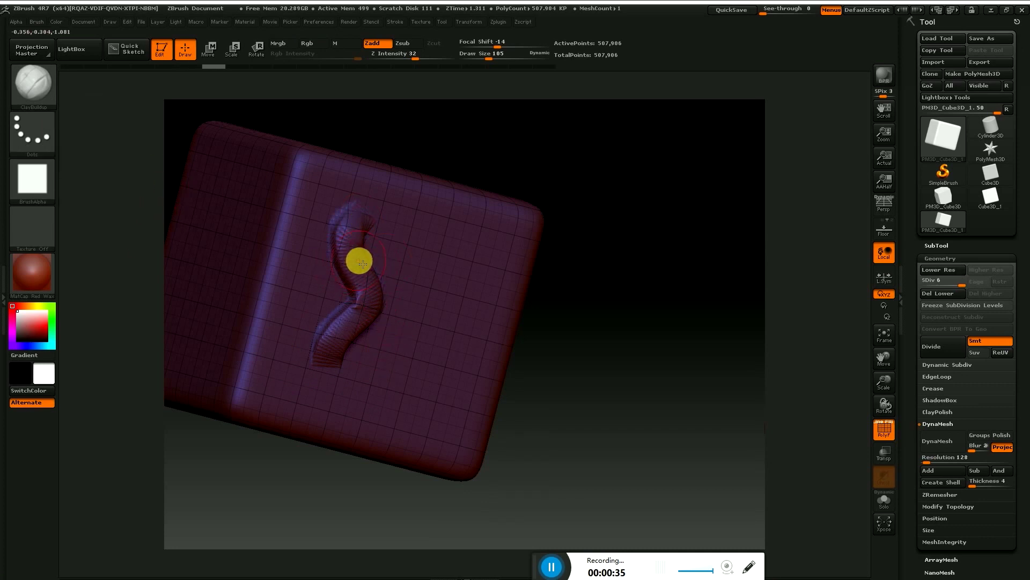
{"action": "left_click", "coordinate": [22, 145]}
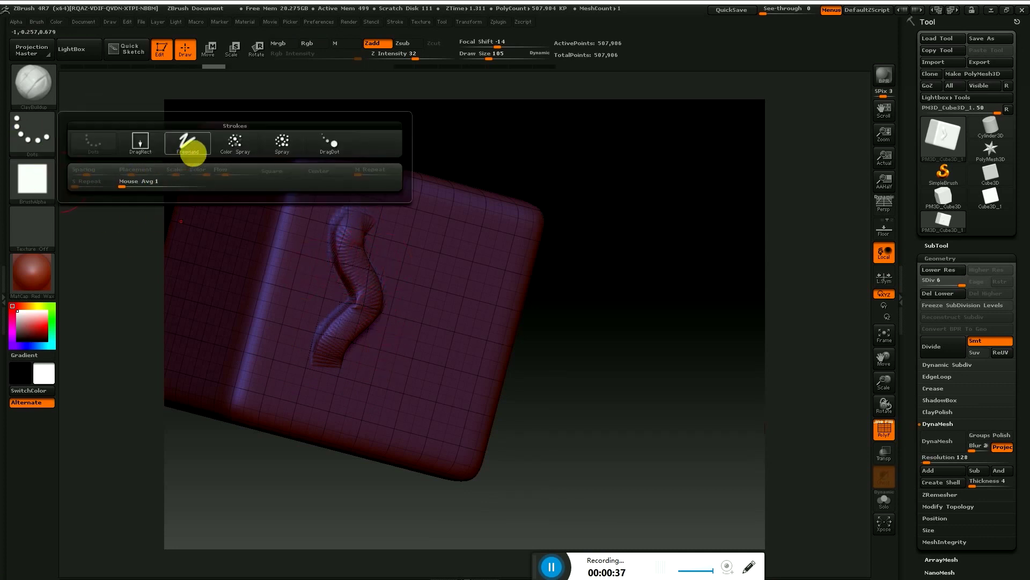
Step: Stamp two starbursts onto the cube face with Alpha 34
{"action": "left_click", "coordinate": [32, 178]}
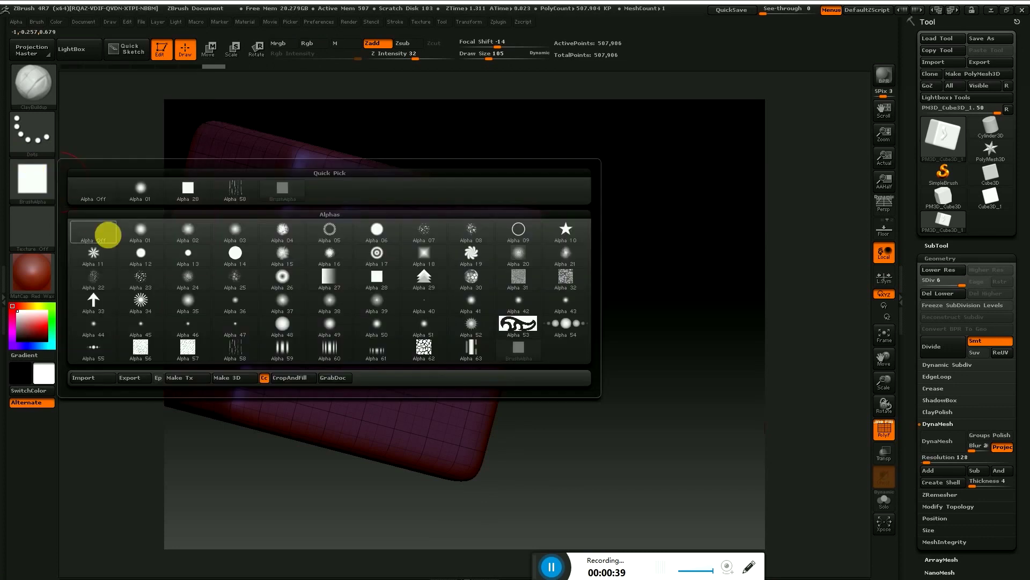
{"action": "left_click", "coordinate": [141, 301]}
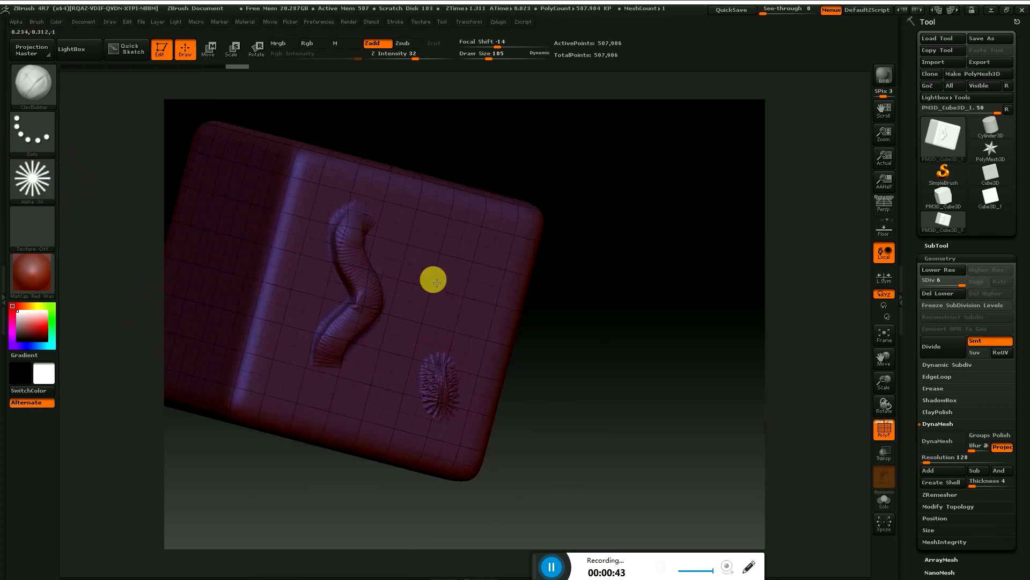
{"action": "left_click", "coordinate": [485, 274]}
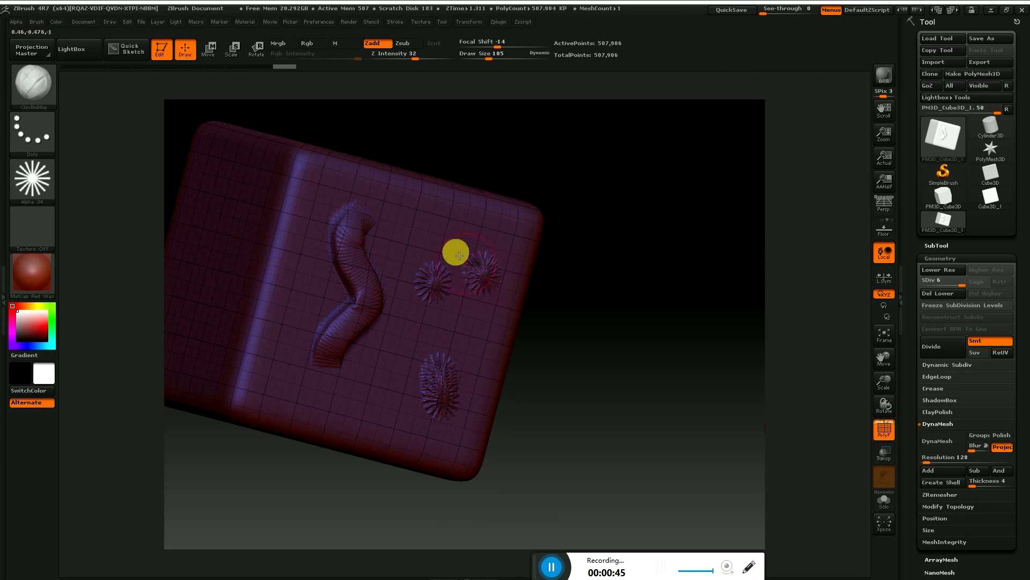
{"action": "left_click", "coordinate": [403, 226]}
Step: Stamp two arrow-shaped reliefs beside the S-shaped ridge with Alpha 33
{"action": "left_click", "coordinate": [53, 197]}
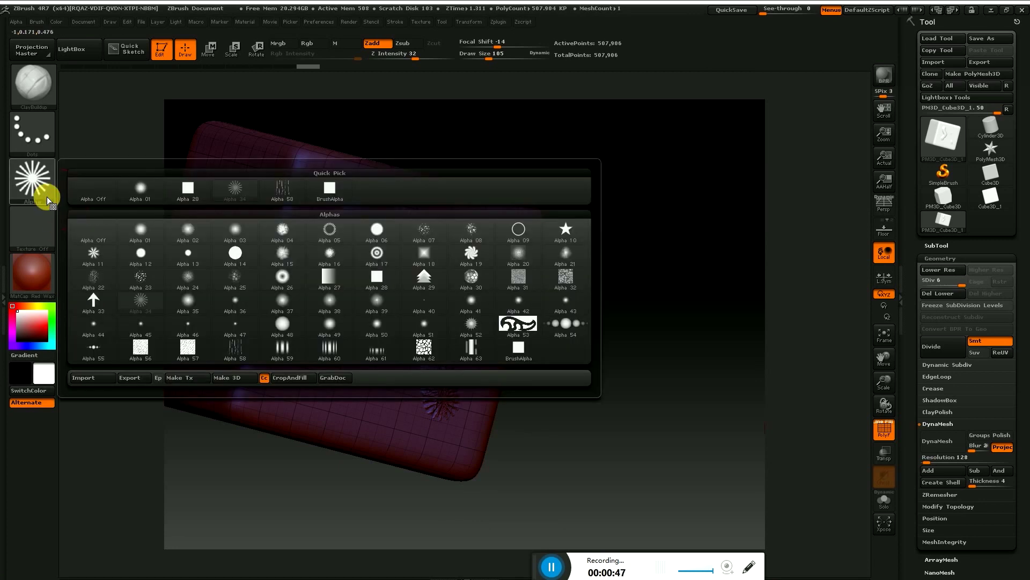
{"action": "left_click", "coordinate": [95, 301]}
{"action": "left_click", "coordinate": [283, 378]}
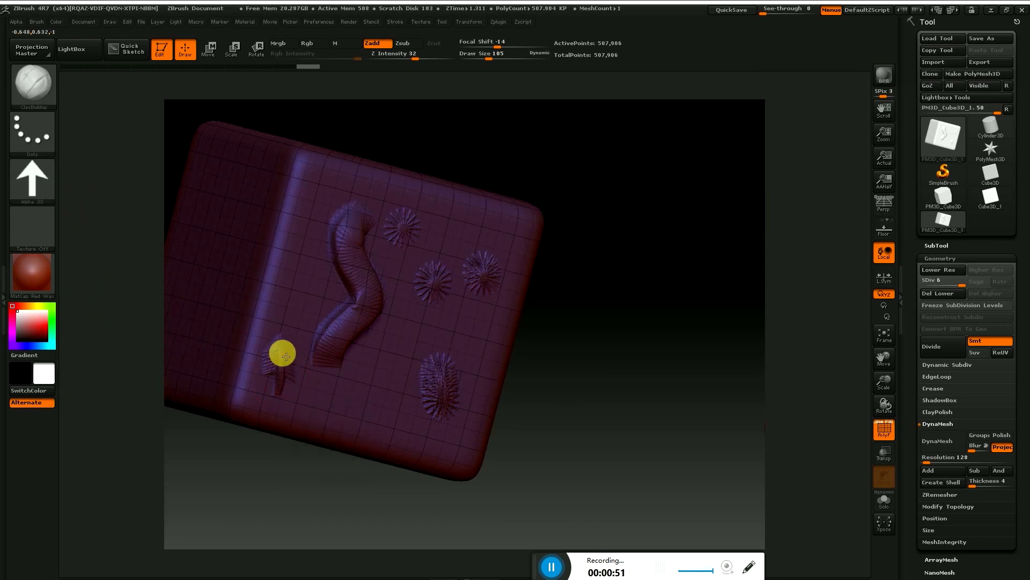
{"action": "left_click", "coordinate": [357, 394]}
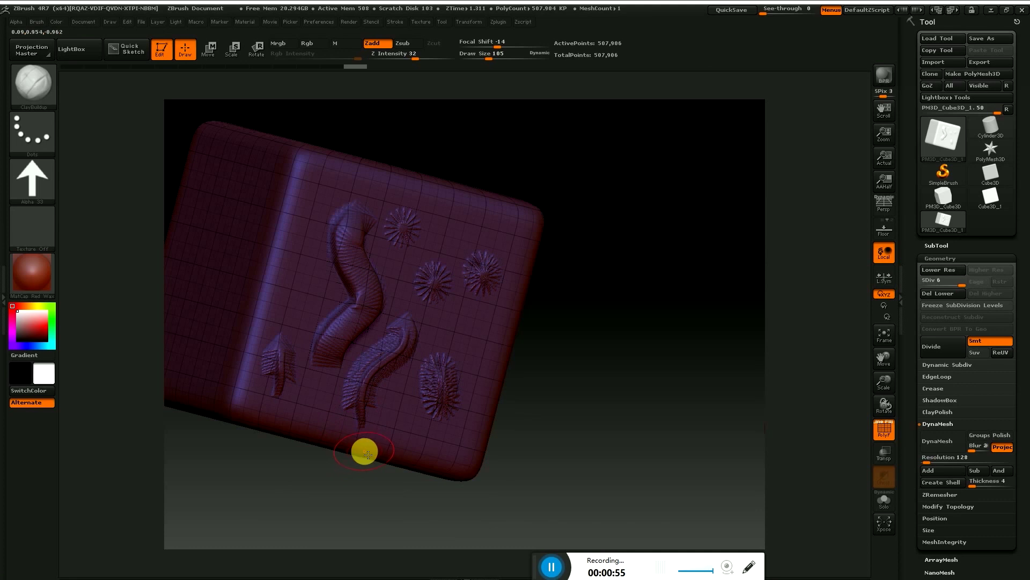
{"action": "left_click", "coordinate": [47, 188]}
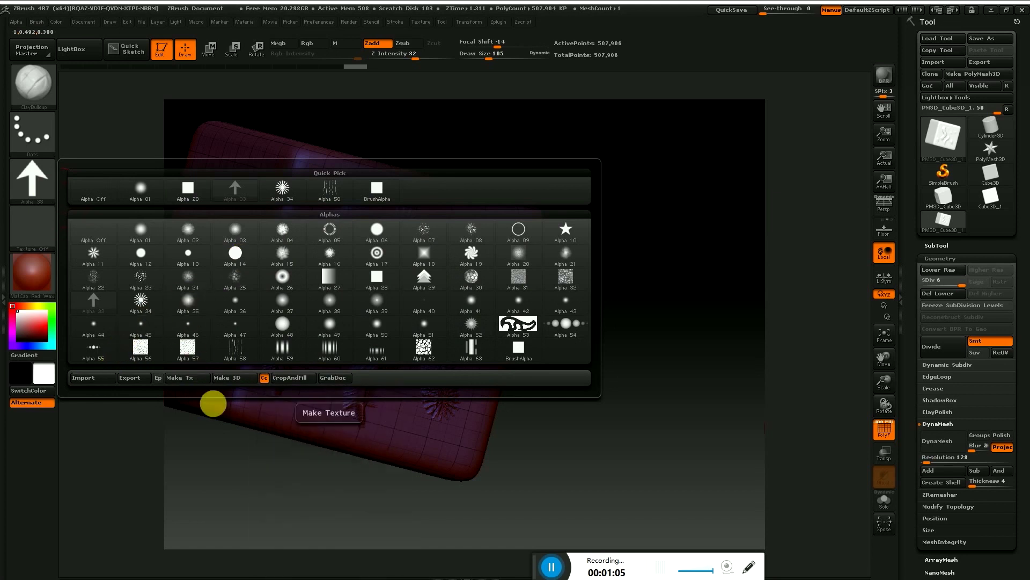
Step: Skip importing a custom image and stamp a cluster with the scattered-dots alpha
{"action": "left_click", "coordinate": [20, 172]}
{"action": "mouse_move", "coordinate": [375, 279]}
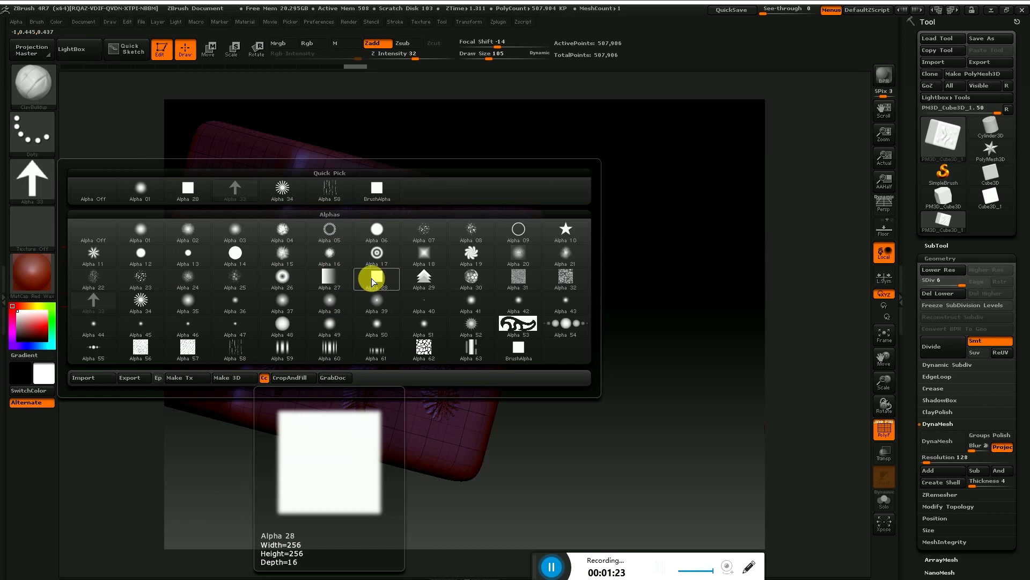
{"action": "left_click", "coordinate": [101, 377]}
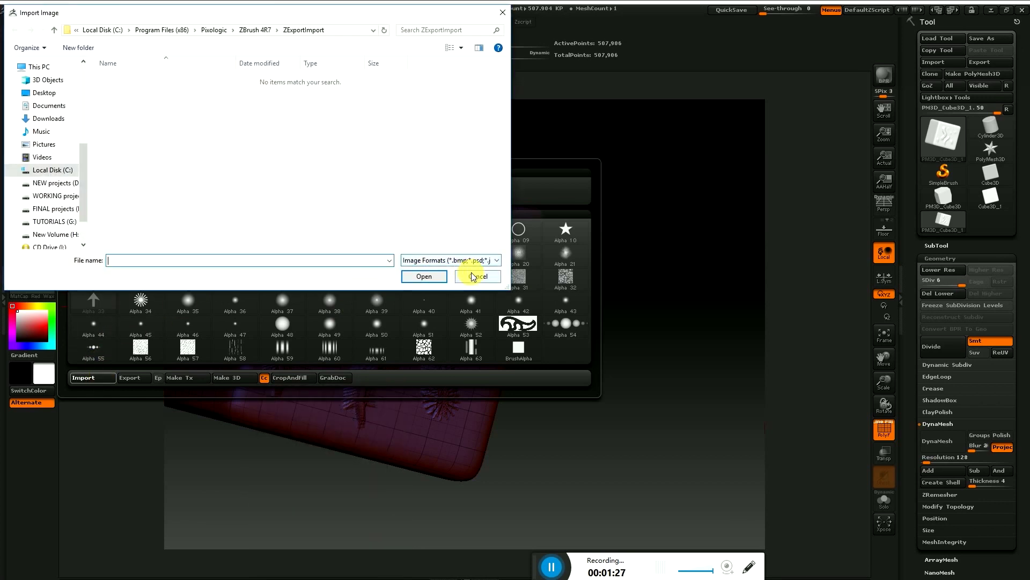
{"action": "left_click", "coordinate": [472, 275]}
{"action": "left_click", "coordinate": [32, 165]}
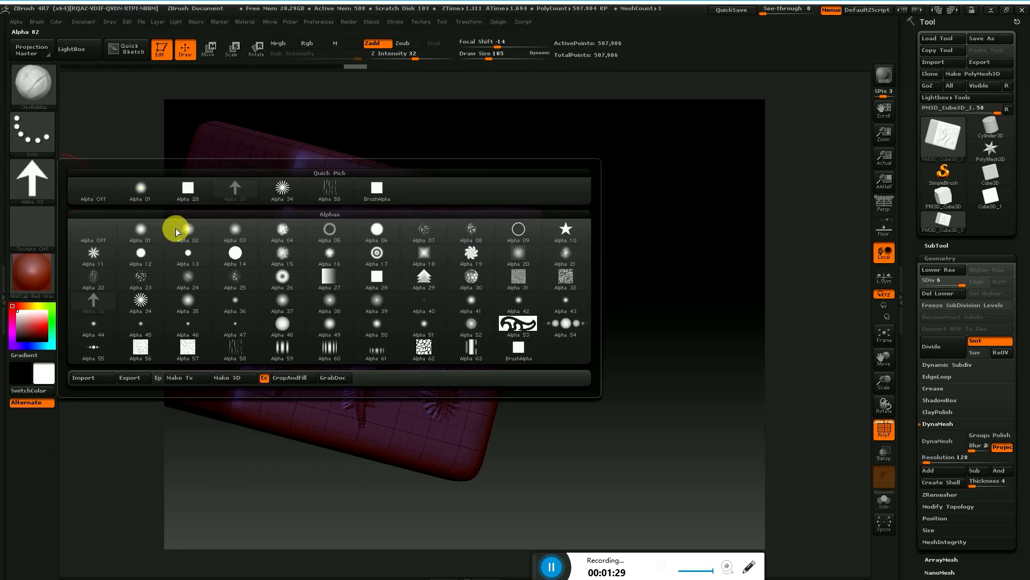
{"action": "left_click", "coordinate": [147, 269]}
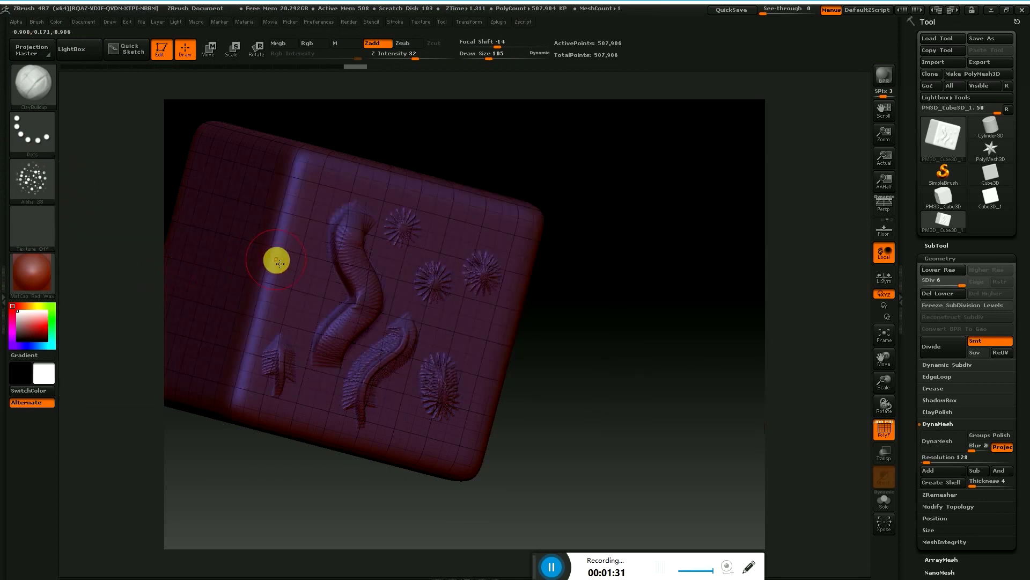
{"action": "left_click_drag", "start_coordinate": [295, 282], "coordinate": [293, 314]}
Step: Stamp faint dot clusters near the top and ridge at Z Intensity 6, Draw Size 175
{"action": "left_click", "coordinate": [397, 271]}
{"action": "left_click_drag", "start_coordinate": [422, 60], "coordinate": [387, 61]}
{"action": "left_click_drag", "start_coordinate": [494, 62], "coordinate": [497, 60]}
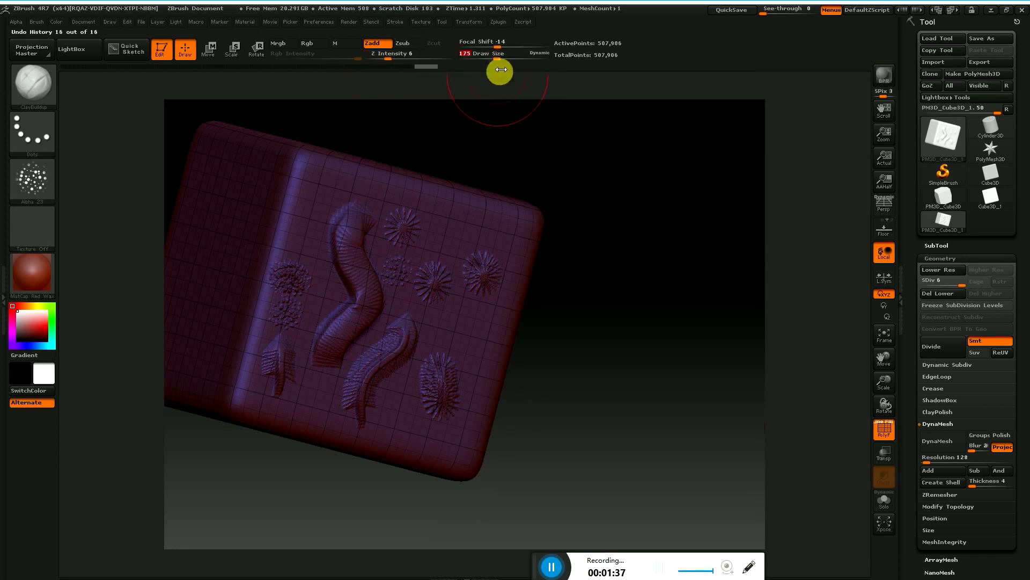
{"action": "left_click", "coordinate": [324, 190]}
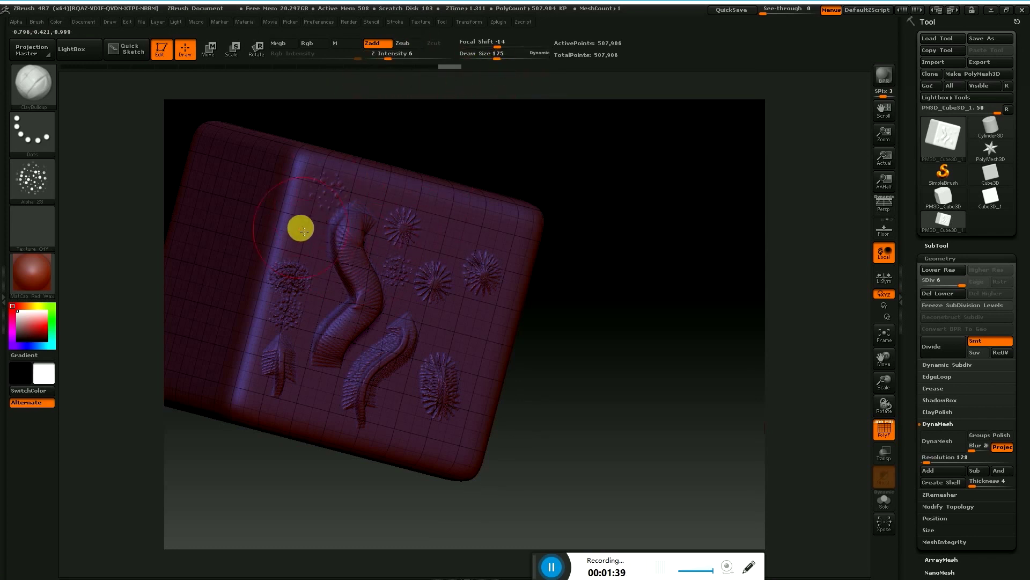
{"action": "left_click", "coordinate": [312, 231]}
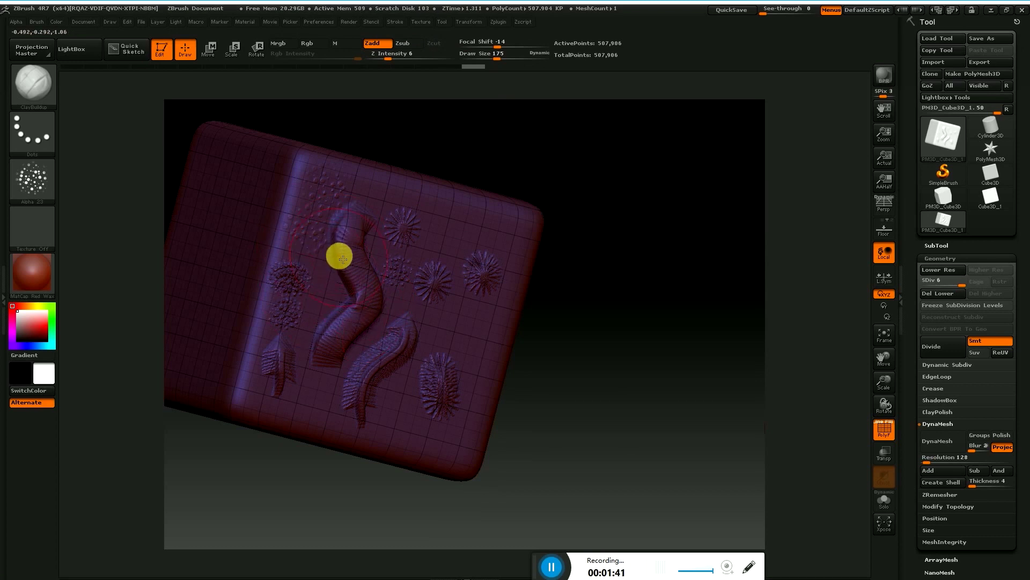
Step: Load the ring-of-dots Alpha 05 and rotate the cube to a blank face
{"action": "left_click", "coordinate": [31, 170]}
{"action": "left_click", "coordinate": [108, 204]}
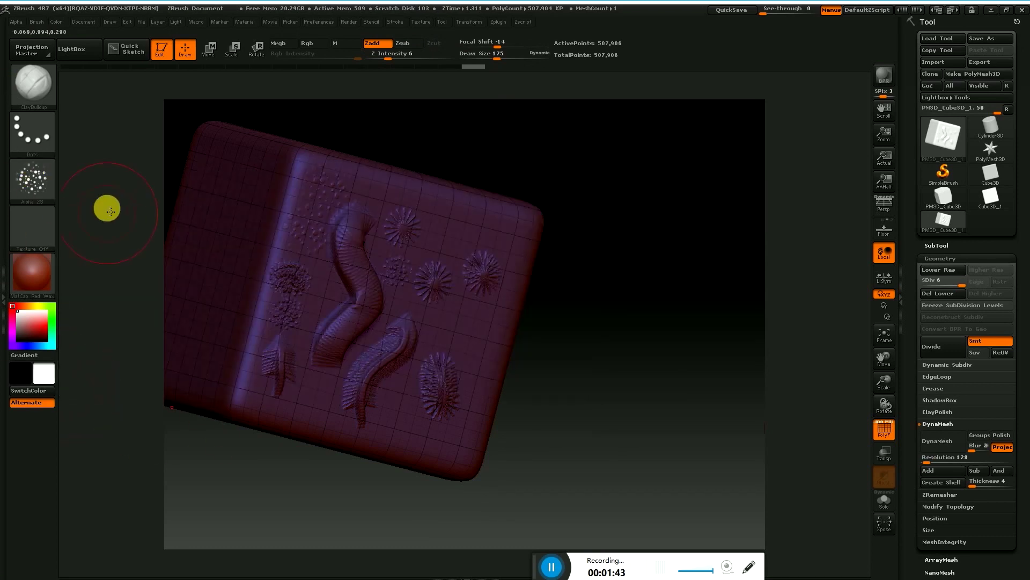
{"action": "left_click", "coordinate": [30, 182]}
{"action": "left_click", "coordinate": [331, 235]}
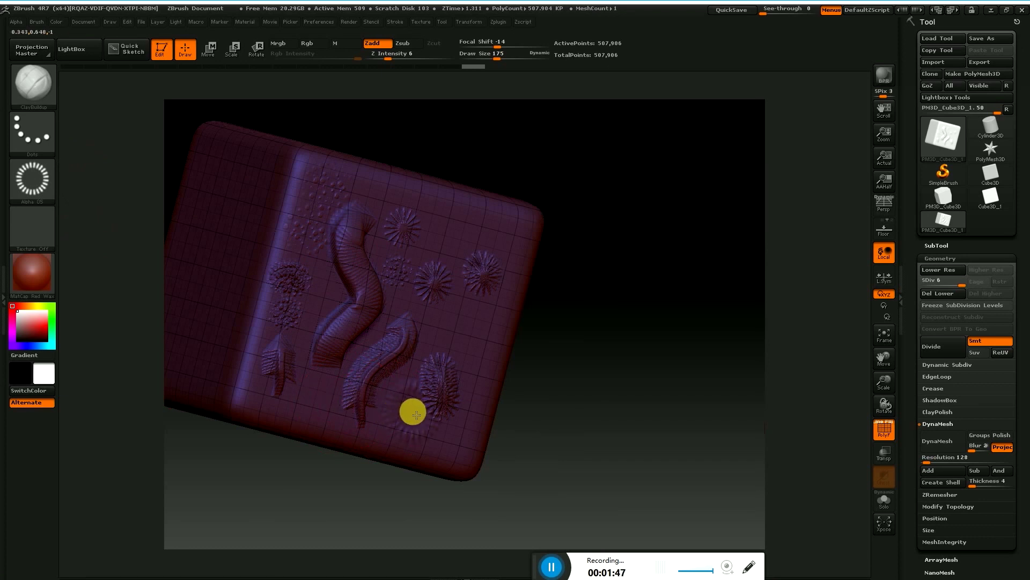
{"action": "left_click", "coordinate": [472, 340]}
{"action": "left_click_drag", "start_coordinate": [306, 476], "coordinate": [345, 488]}
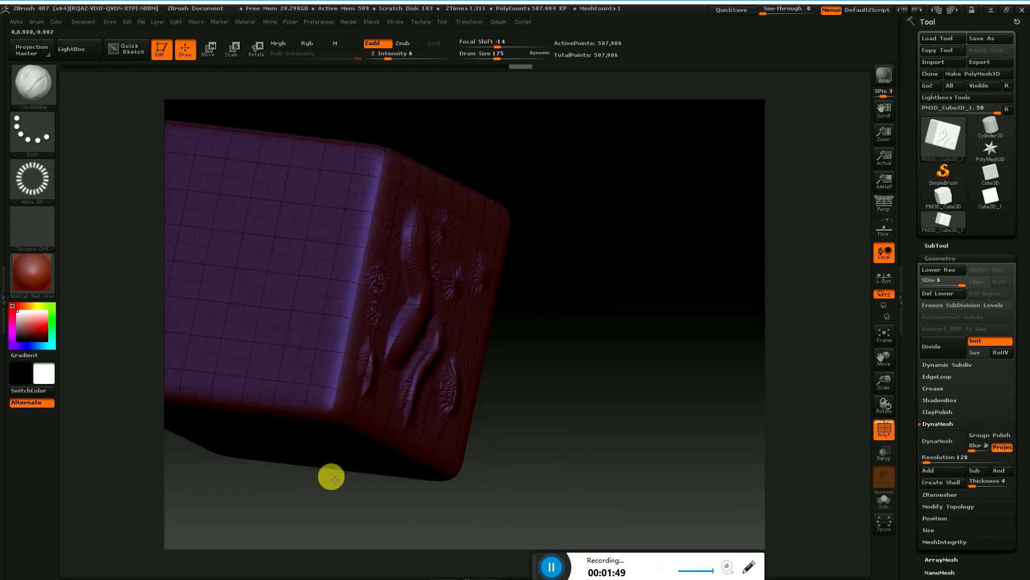
Step: Sculpt two trails of dot bumps on the blank face with the Alpha 55 row-of-dots pattern
{"action": "left_click", "coordinate": [40, 185]}
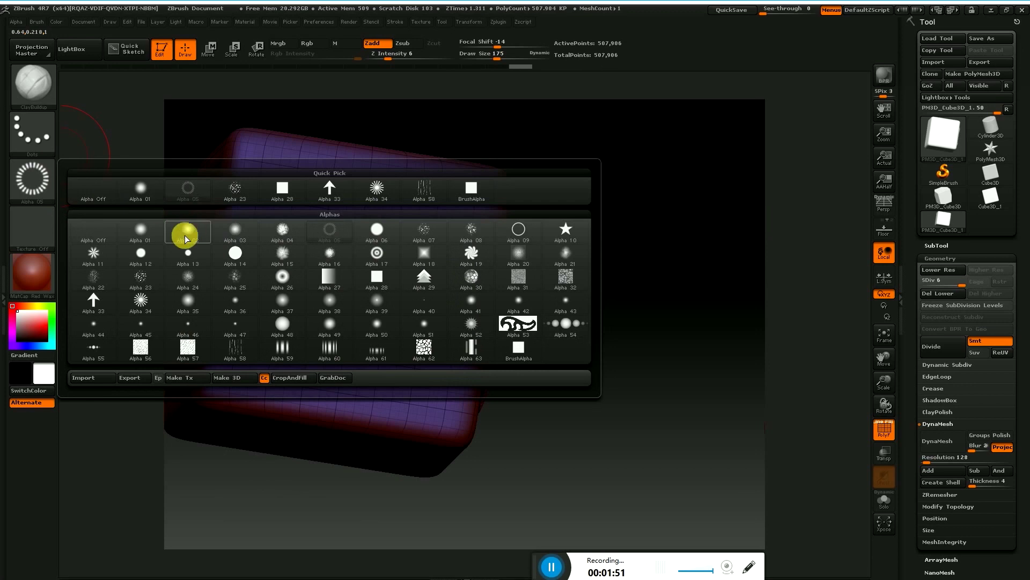
{"action": "left_click", "coordinate": [91, 348]}
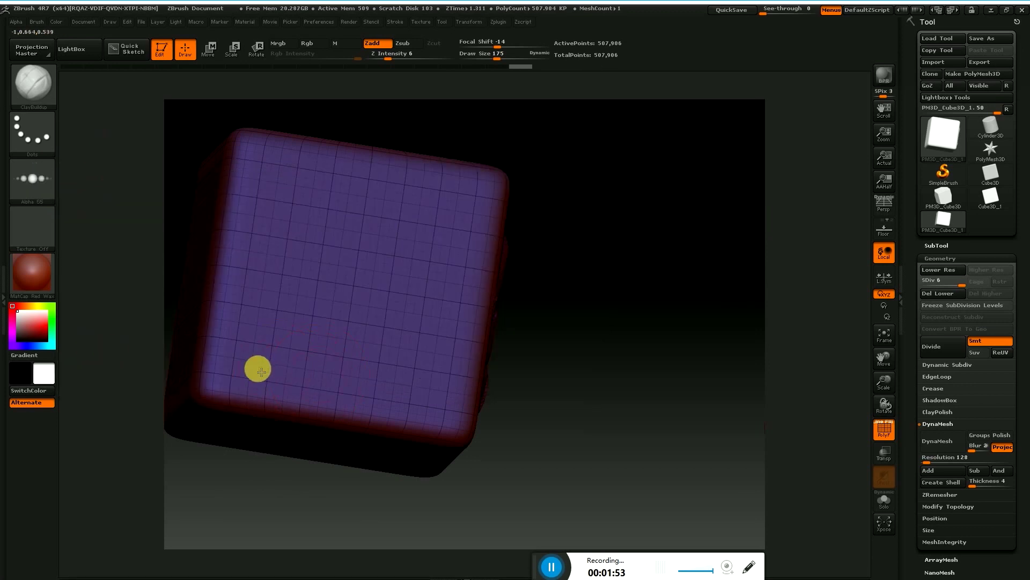
{"action": "left_click_drag", "start_coordinate": [272, 362], "coordinate": [286, 337]}
{"action": "mouse_move", "coordinate": [258, 303]}
{"action": "left_mouse_down"}
{"action": "mouse_move", "coordinate": [263, 317]}
{"action": "mouse_move", "coordinate": [350, 324]}
{"action": "left_mouse_up"}
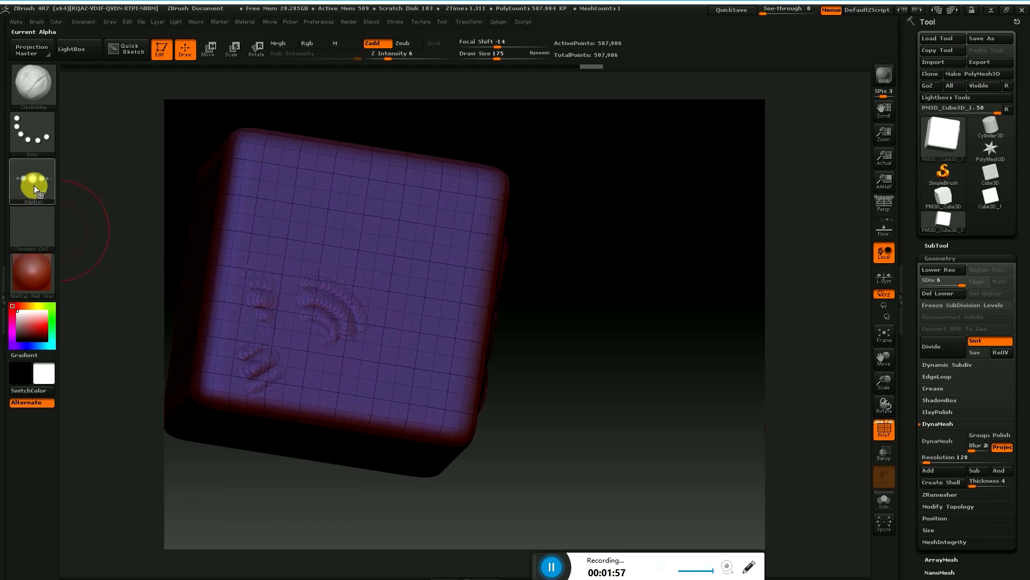
Step: Stamp vertical-bar dabs and sculpt sweeping curved ridges across the face with the vertical-bars alpha
{"action": "left_click", "coordinate": [28, 197]}
{"action": "left_click", "coordinate": [295, 346]}
{"action": "left_click", "coordinate": [435, 311]}
{"action": "left_click", "coordinate": [378, 257]}
{"action": "mouse_move", "coordinate": [401, 240]}
{"action": "left_mouse_down"}
{"action": "mouse_move", "coordinate": [439, 219]}
{"action": "mouse_move", "coordinate": [454, 279]}
{"action": "left_mouse_up"}
{"action": "left_click_drag", "start_coordinate": [268, 185], "coordinate": [360, 263]}
{"action": "left_click_drag", "start_coordinate": [398, 340], "coordinate": [368, 396]}
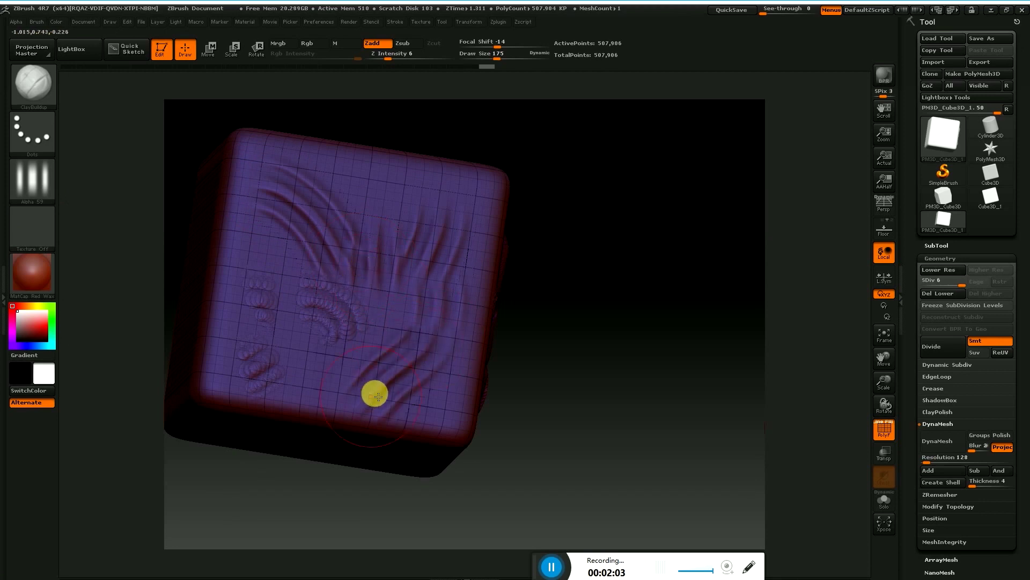
Step: Sculpt two stone-textured strokes across the face, then load Alpha 26
{"action": "left_click", "coordinate": [37, 178]}
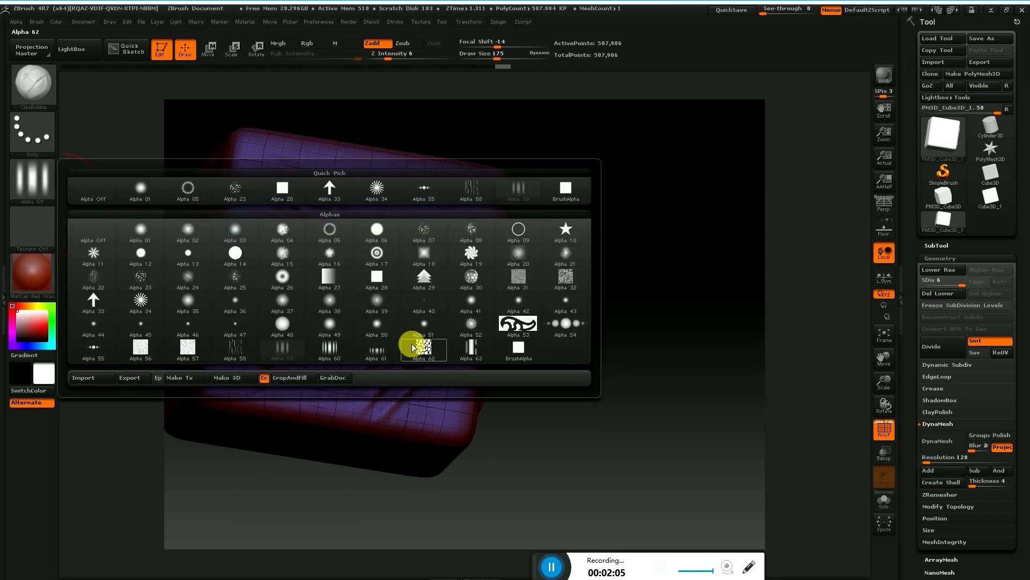
{"action": "left_click", "coordinate": [413, 343]}
{"action": "left_click_drag", "start_coordinate": [409, 244], "coordinate": [412, 282]}
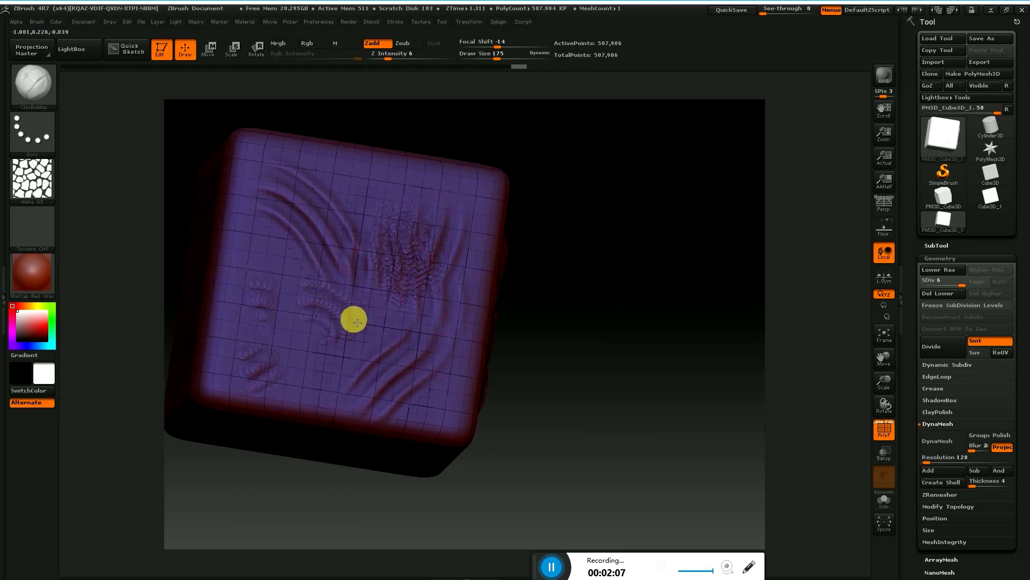
{"action": "mouse_move", "coordinate": [334, 280]}
{"action": "left_mouse_down"}
{"action": "mouse_move", "coordinate": [262, 274]}
{"action": "mouse_move", "coordinate": [278, 327]}
{"action": "mouse_move", "coordinate": [242, 349]}
{"action": "mouse_move", "coordinate": [274, 396]}
{"action": "mouse_move", "coordinate": [433, 394]}
{"action": "mouse_move", "coordinate": [405, 374]}
{"action": "left_mouse_up"}
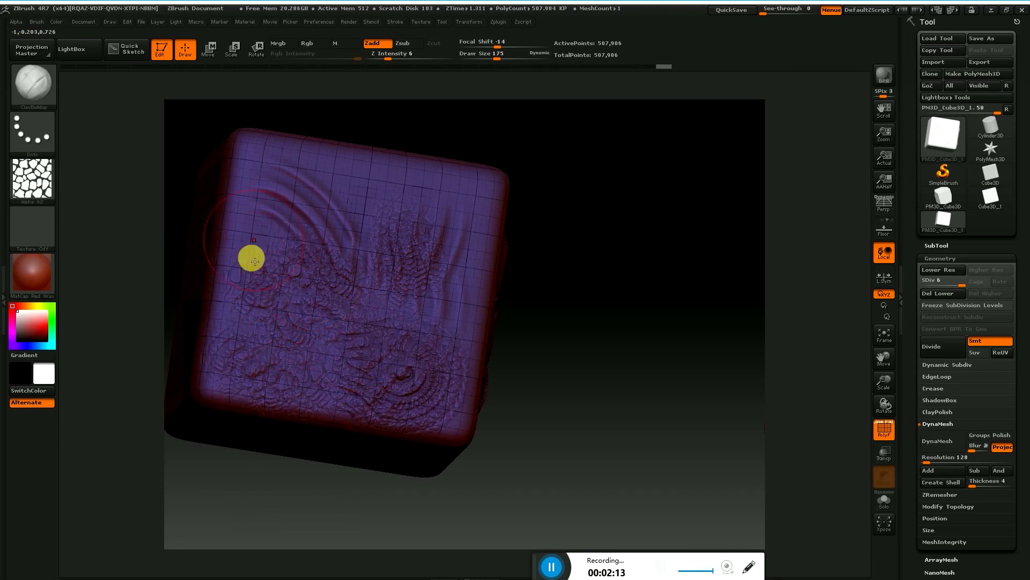
{"action": "left_click", "coordinate": [32, 178]}
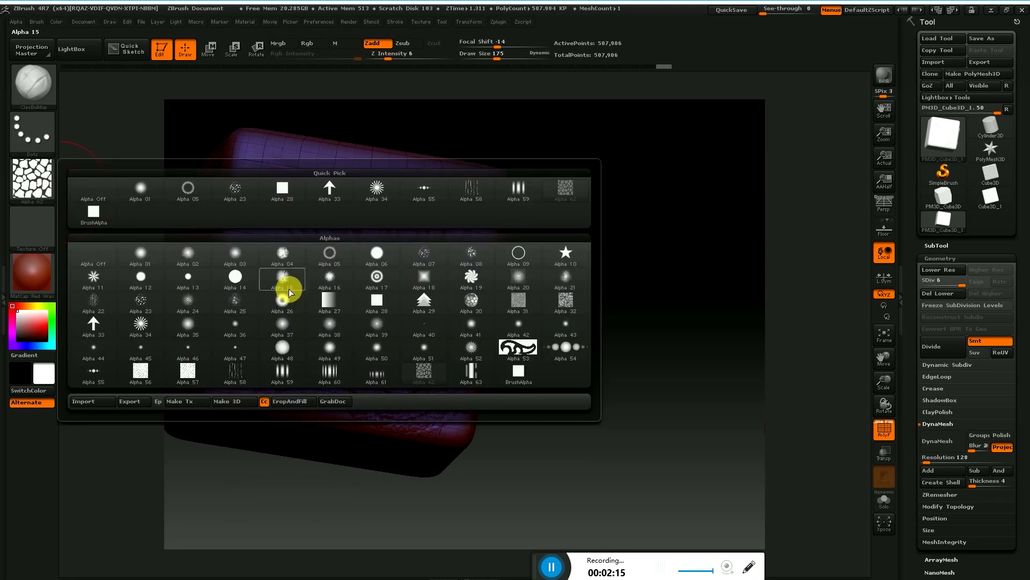
{"action": "left_click", "coordinate": [282, 299]}
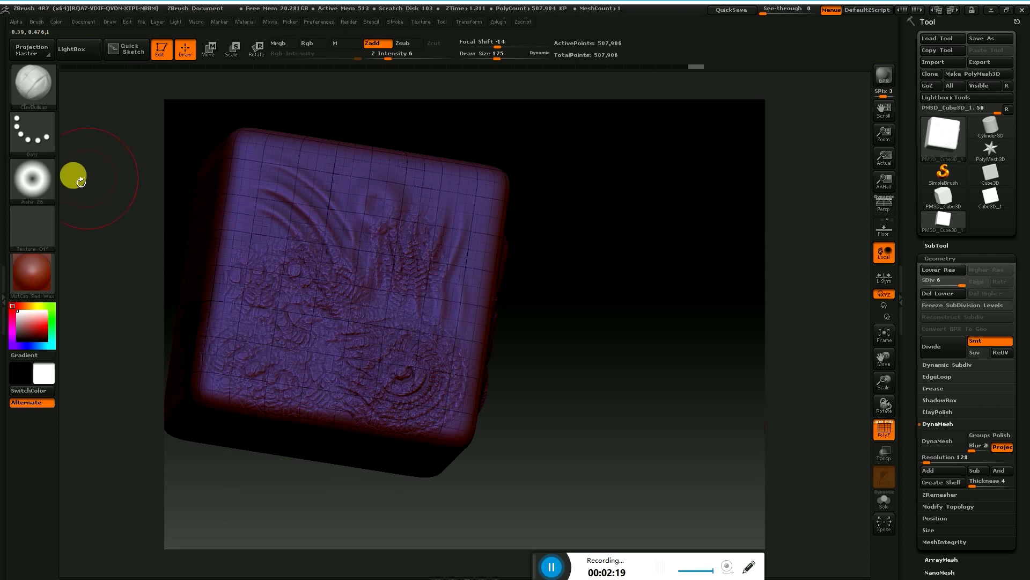
Step: Rotate to a plain face and stamp the ornamental Alpha 53 into it
{"action": "mouse_move", "coordinate": [230, 490]}
{"action": "left_mouse_down"}
{"action": "mouse_move", "coordinate": [290, 506]}
{"action": "mouse_move", "coordinate": [305, 476]}
{"action": "mouse_move", "coordinate": [361, 492]}
{"action": "mouse_move", "coordinate": [336, 490]}
{"action": "mouse_move", "coordinate": [490, 492]}
{"action": "left_mouse_up"}
{"action": "left_click", "coordinate": [32, 178]}
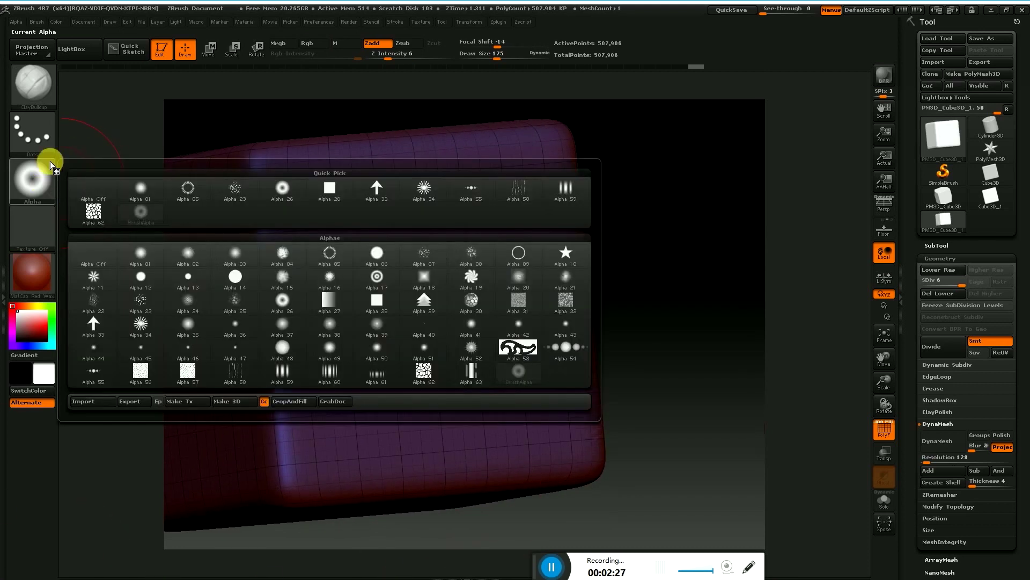
{"action": "left_click", "coordinate": [30, 177]}
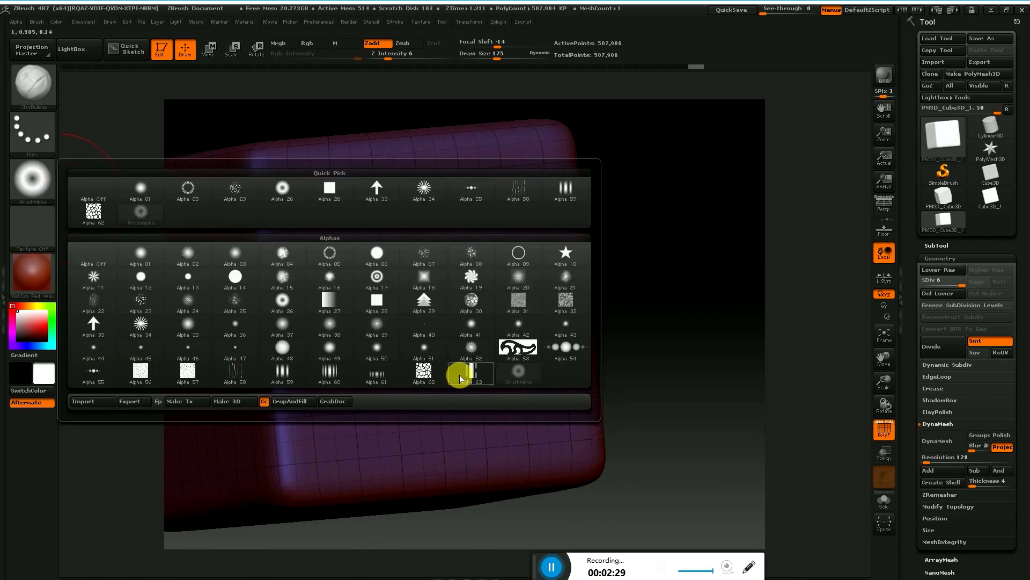
{"action": "left_click", "coordinate": [516, 347]}
{"action": "left_click", "coordinate": [472, 289]}
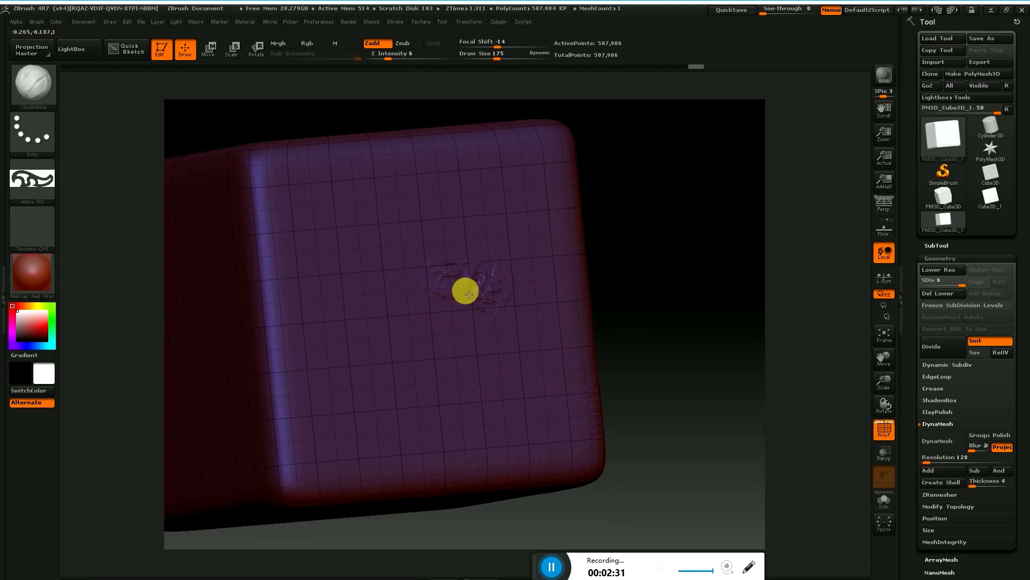
{"action": "left_click", "coordinate": [321, 353]}
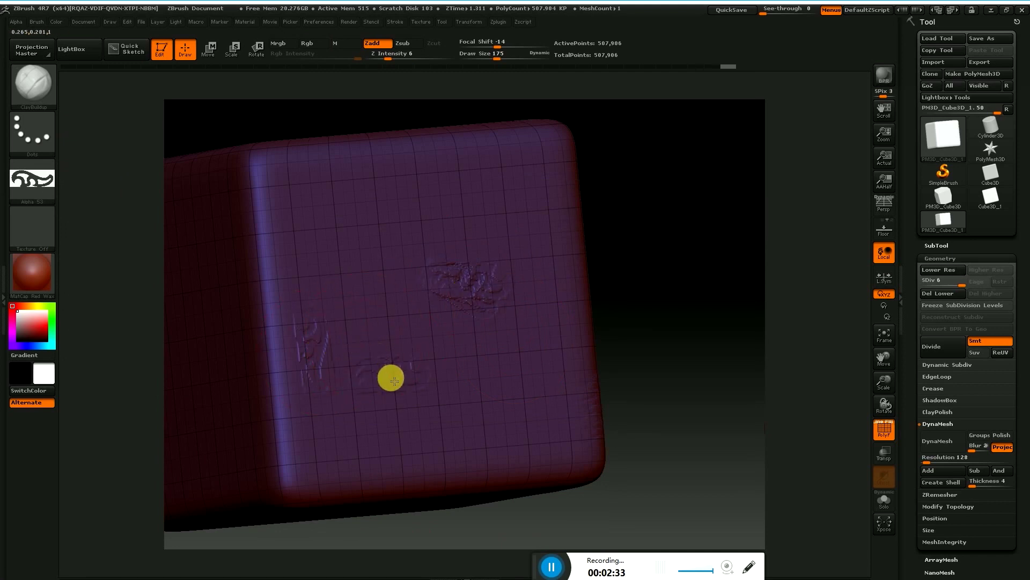
Step: Try Alphas 54 and 56, sculpt a star Alpha 10 stroke, then turn a blank face forward
{"action": "left_click", "coordinate": [32, 180]}
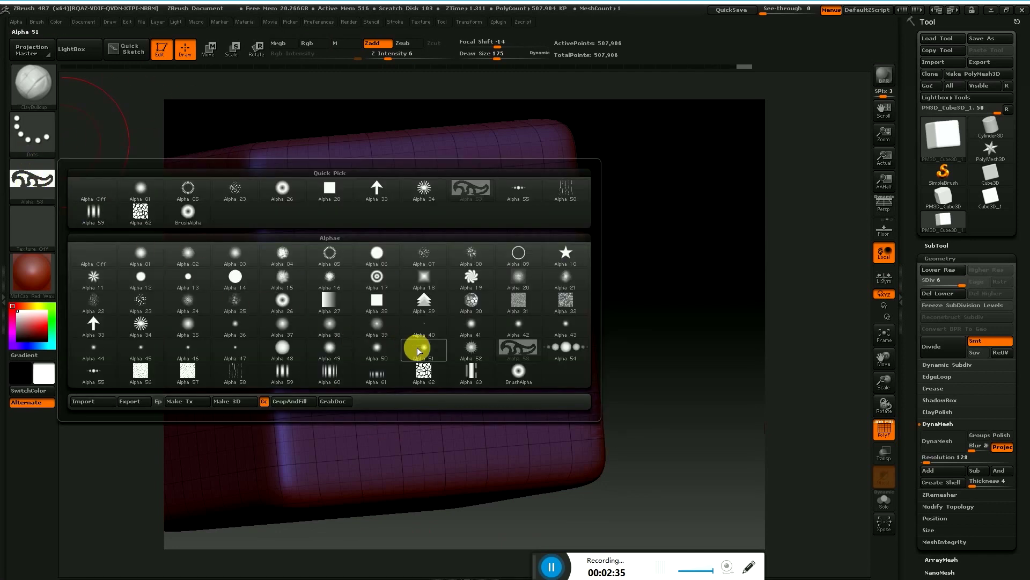
{"action": "left_click", "coordinate": [560, 351]}
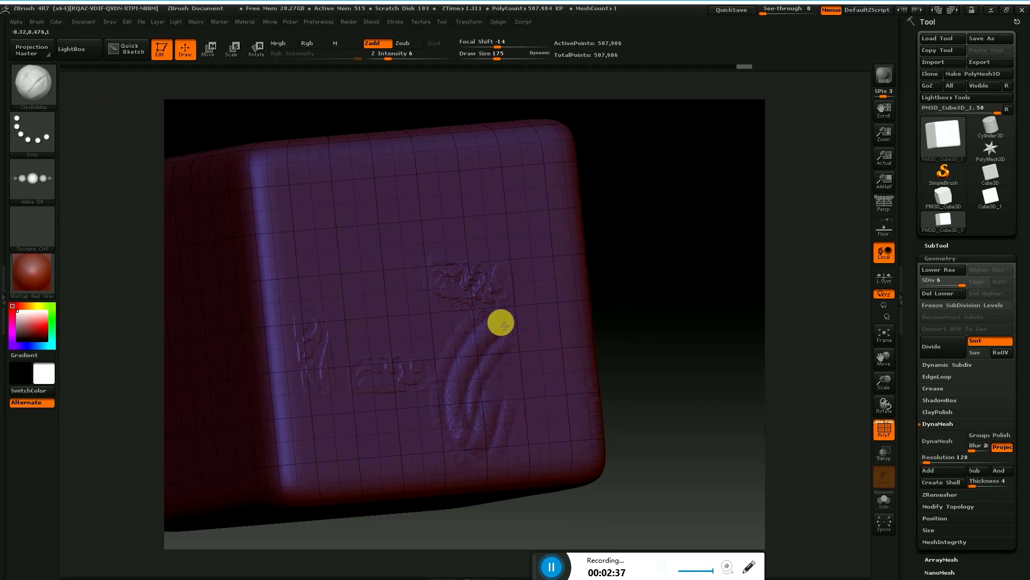
{"action": "left_click", "coordinate": [32, 180]}
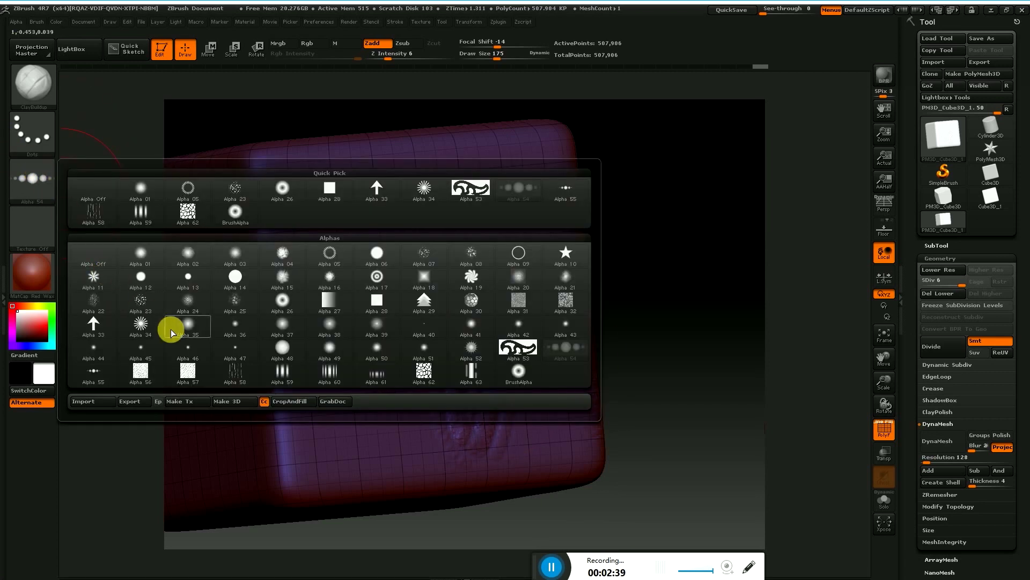
{"action": "left_click", "coordinate": [144, 367]}
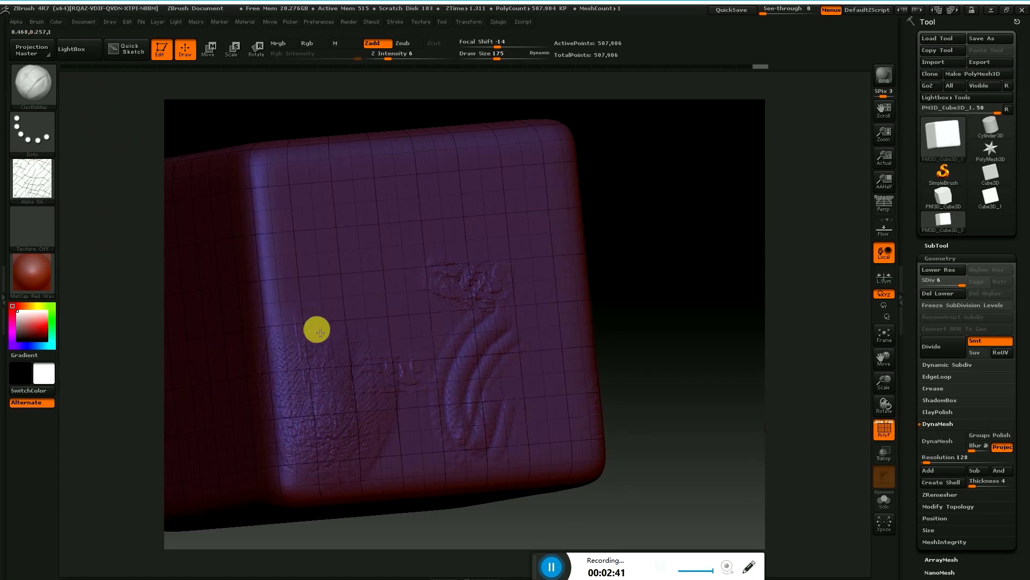
{"action": "left_click", "coordinate": [31, 181]}
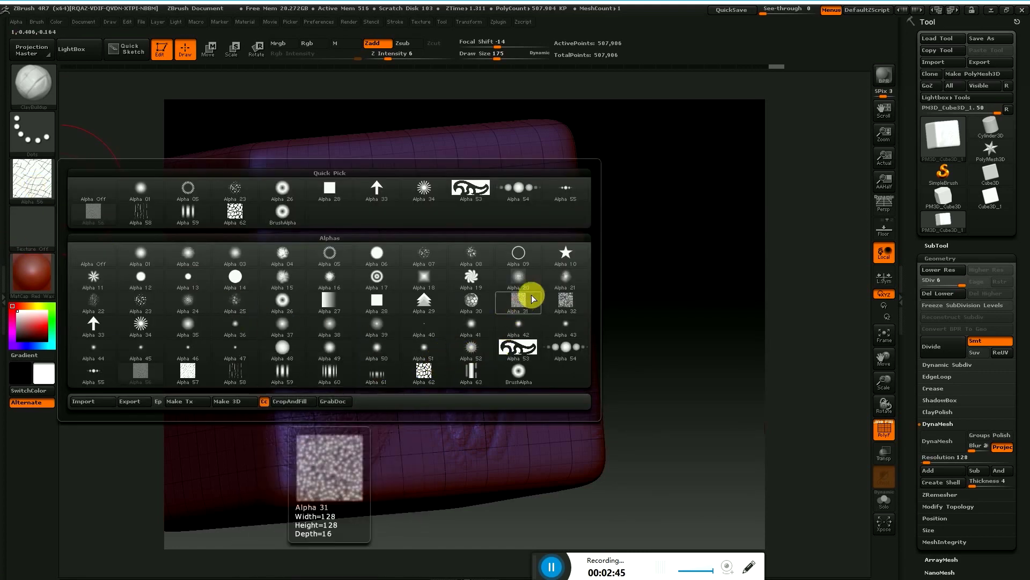
{"action": "left_click", "coordinate": [564, 256]}
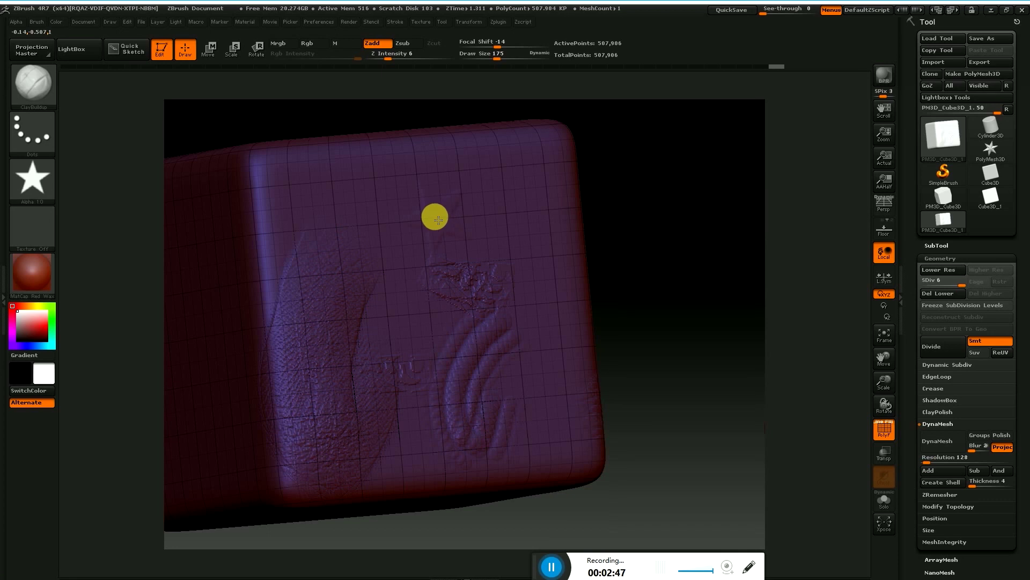
{"action": "mouse_move", "coordinate": [448, 216]}
{"action": "left_mouse_down"}
{"action": "mouse_move", "coordinate": [522, 227]}
{"action": "mouse_move", "coordinate": [501, 267]}
{"action": "mouse_move", "coordinate": [325, 213]}
{"action": "left_mouse_up"}
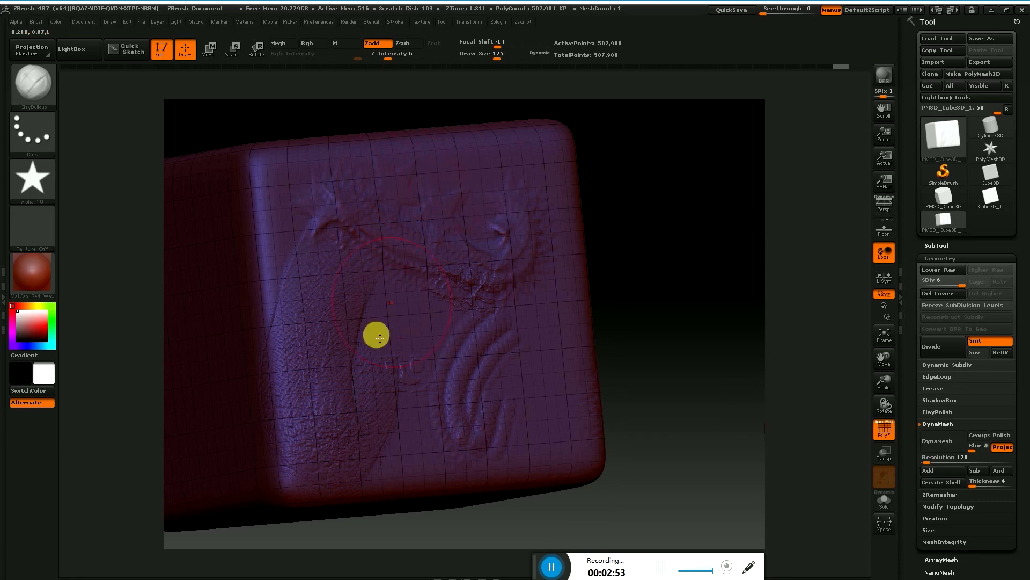
{"action": "mouse_move", "coordinate": [251, 321]}
{"action": "left_mouse_down"}
{"action": "mouse_move", "coordinate": [299, 336]}
{"action": "mouse_move", "coordinate": [257, 354]}
{"action": "left_mouse_up"}
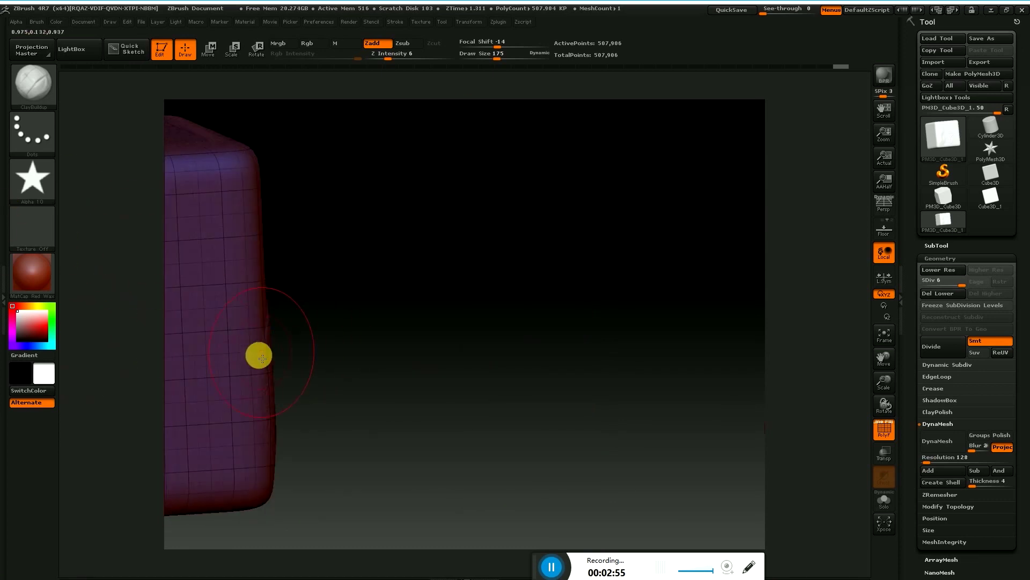
{"action": "left_click_drag", "start_coordinate": [370, 376], "coordinate": [632, 352]}
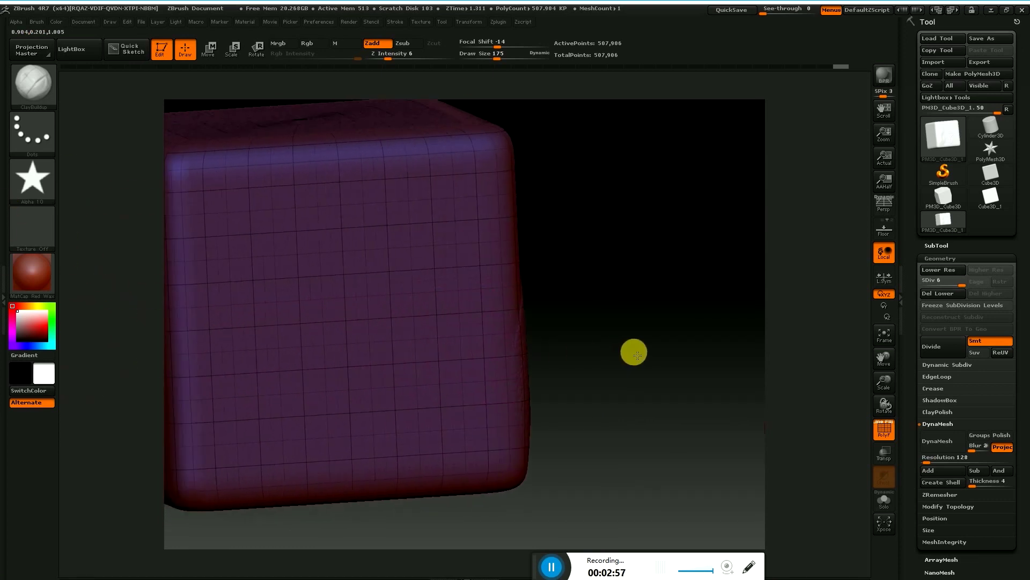
Step: Paint bumpy dotted texture over the whole blank face with Alpha 32
{"action": "left_click", "coordinate": [28, 179]}
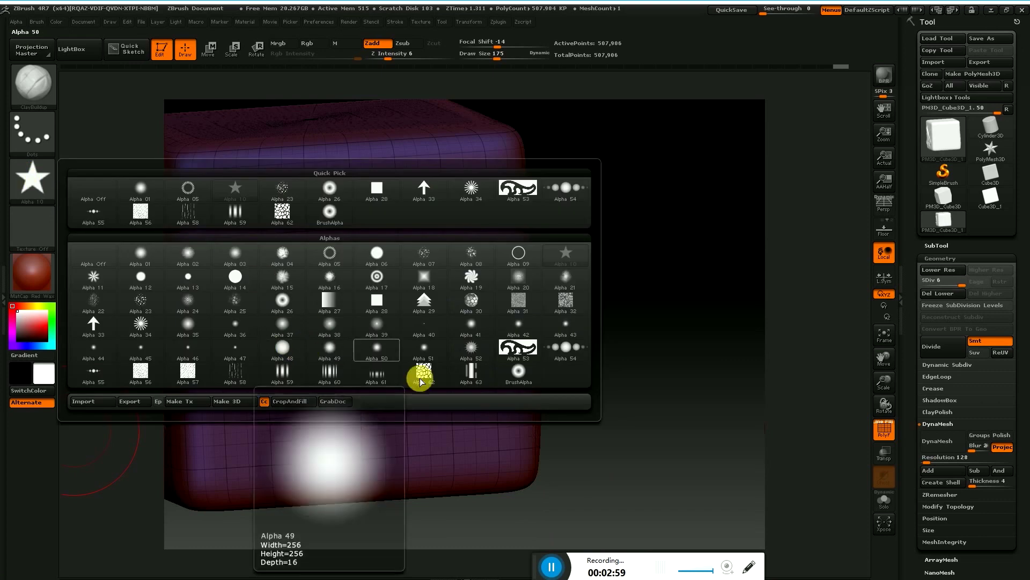
{"action": "left_click", "coordinate": [569, 299]}
{"action": "left_click_drag", "start_coordinate": [505, 328], "coordinate": [465, 357]}
{"action": "left_click_drag", "start_coordinate": [325, 285], "coordinate": [368, 255]}
{"action": "mouse_move", "coordinate": [233, 359]}
{"action": "left_mouse_down"}
{"action": "mouse_move", "coordinate": [271, 242]}
{"action": "mouse_move", "coordinate": [292, 345]}
{"action": "left_mouse_up"}
{"action": "mouse_move", "coordinate": [443, 337]}
{"action": "left_mouse_down"}
{"action": "mouse_move", "coordinate": [355, 340]}
{"action": "mouse_move", "coordinate": [384, 322]}
{"action": "left_mouse_up"}
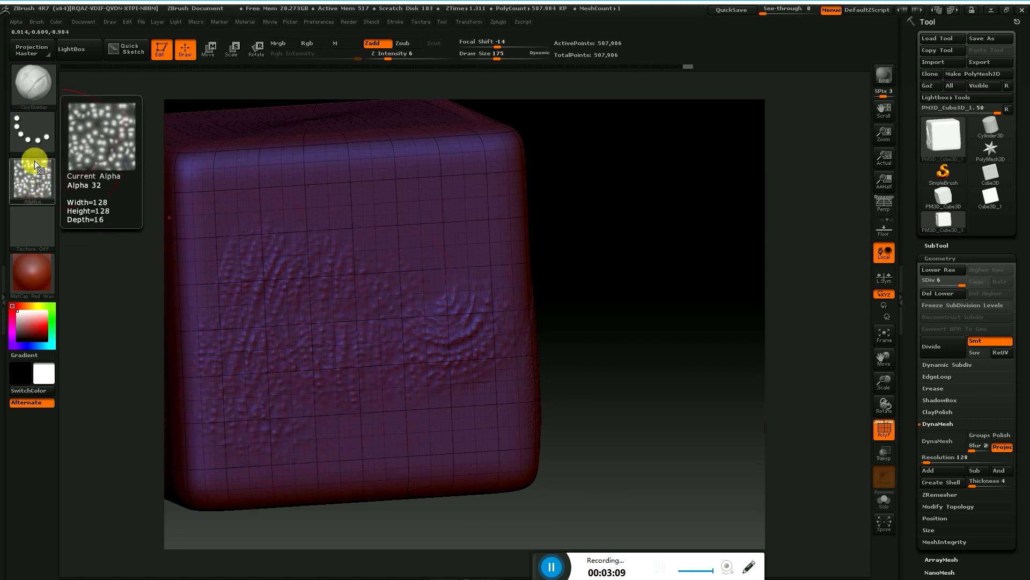
Step: Stamp a starburst near the face's bottom with Alpha 34
{"action": "left_click", "coordinate": [32, 183]}
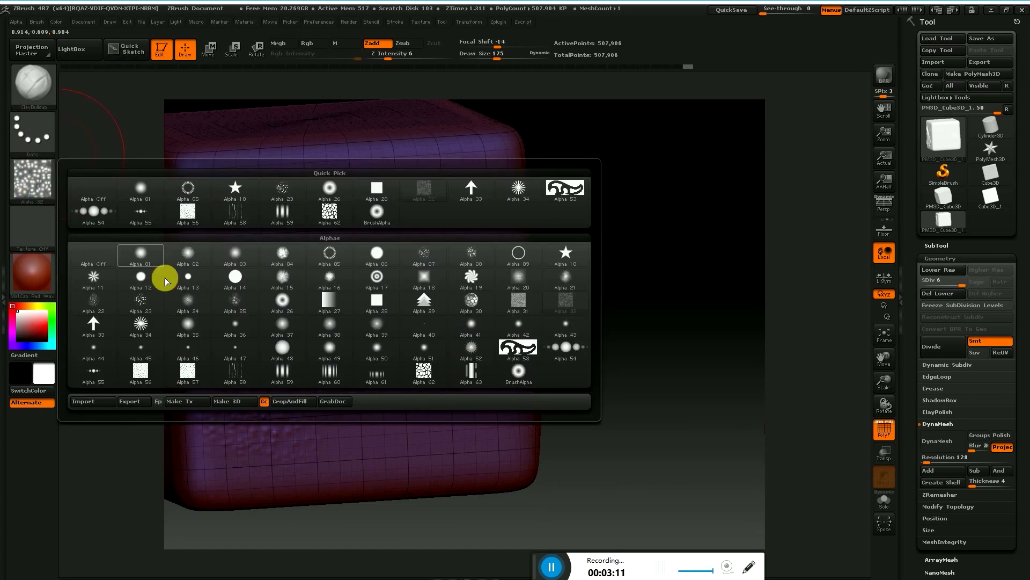
{"action": "left_click", "coordinate": [141, 328]}
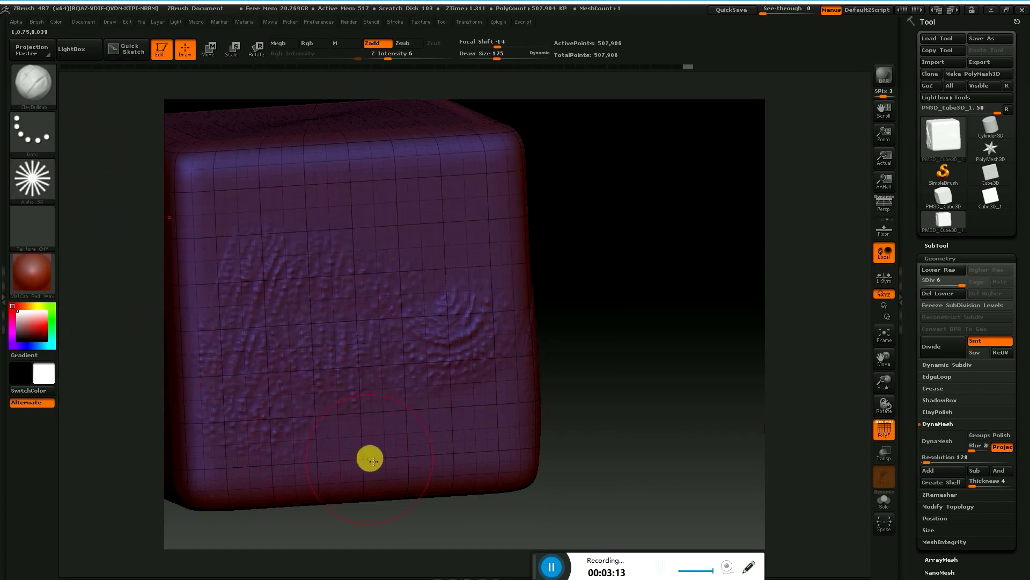
{"action": "left_click", "coordinate": [378, 455]}
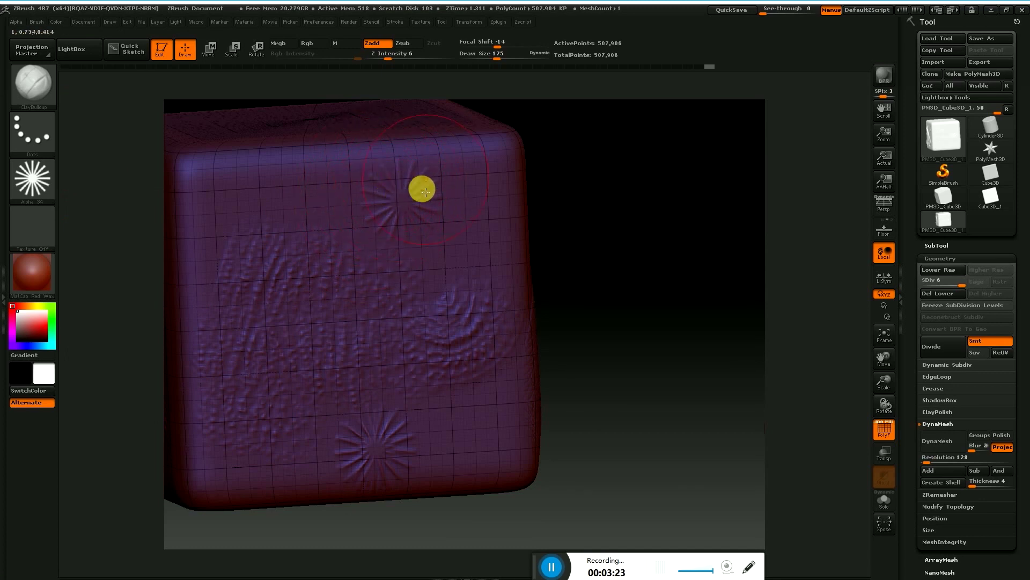
Step: Carve two long vertical grooves up and down the face with the vertical-bars alpha
{"action": "left_click", "coordinate": [33, 181]}
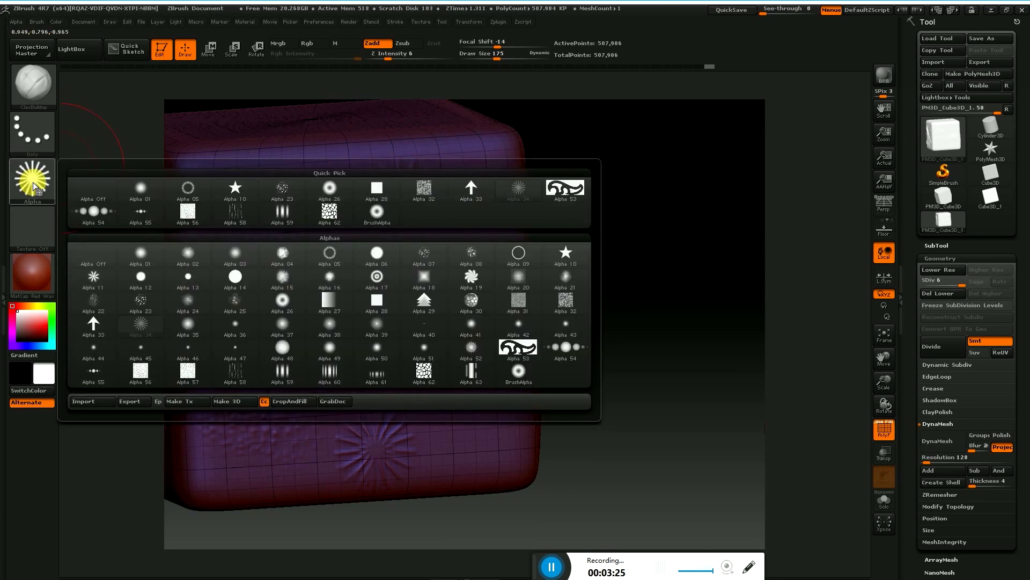
{"action": "left_click", "coordinate": [28, 181]}
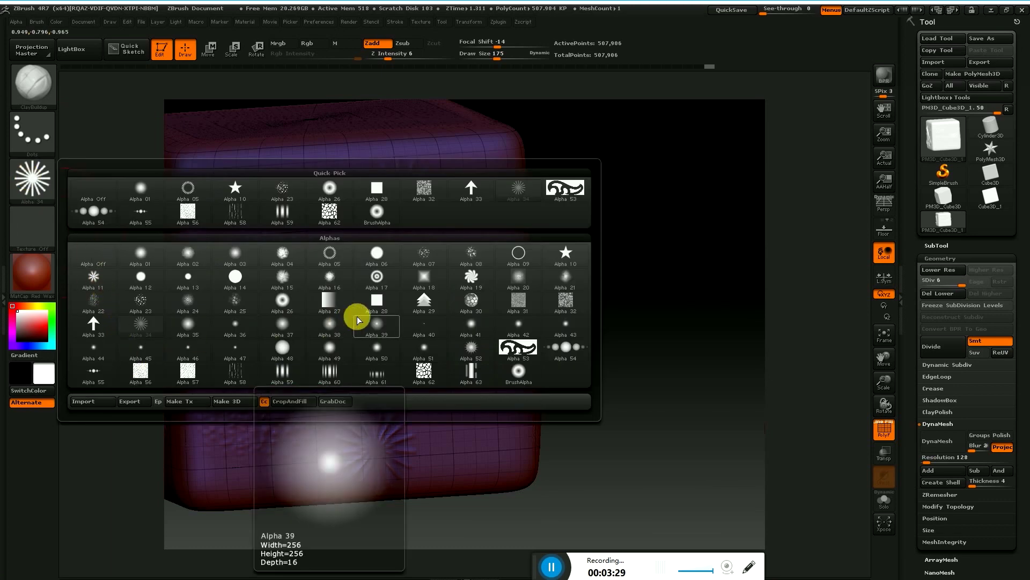
{"action": "left_click", "coordinate": [472, 378]}
{"action": "left_click_drag", "start_coordinate": [455, 369], "coordinate": [431, 242]}
{"action": "mouse_move", "coordinate": [342, 219]}
{"action": "left_mouse_down"}
{"action": "mouse_move", "coordinate": [336, 384]}
{"action": "mouse_move", "coordinate": [310, 434]}
{"action": "left_mouse_up"}
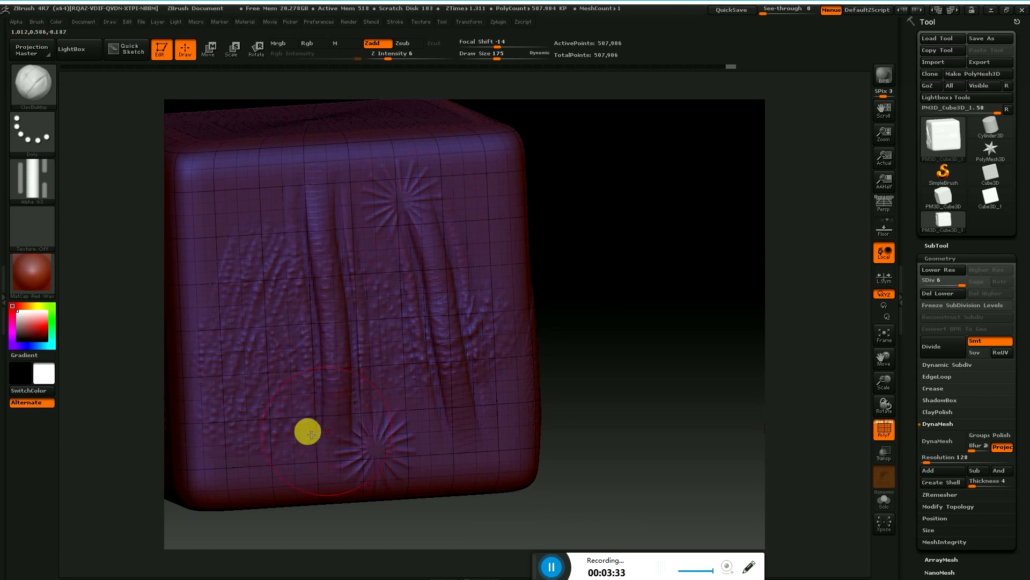
Step: Sculpt an arched ridge on the face using Texture 02 on the brush
{"action": "left_click", "coordinate": [34, 190]}
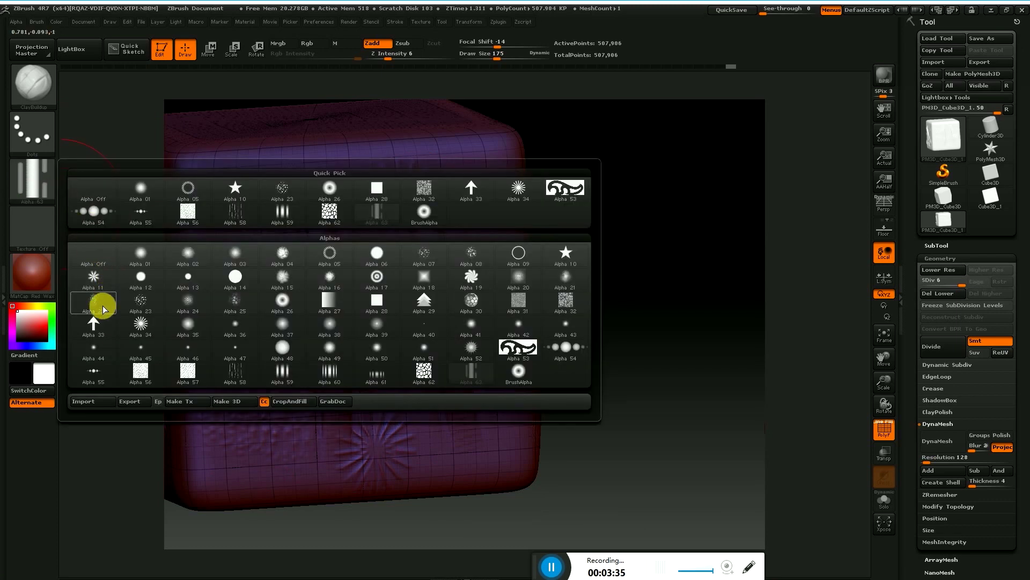
{"action": "left_click", "coordinate": [35, 228]}
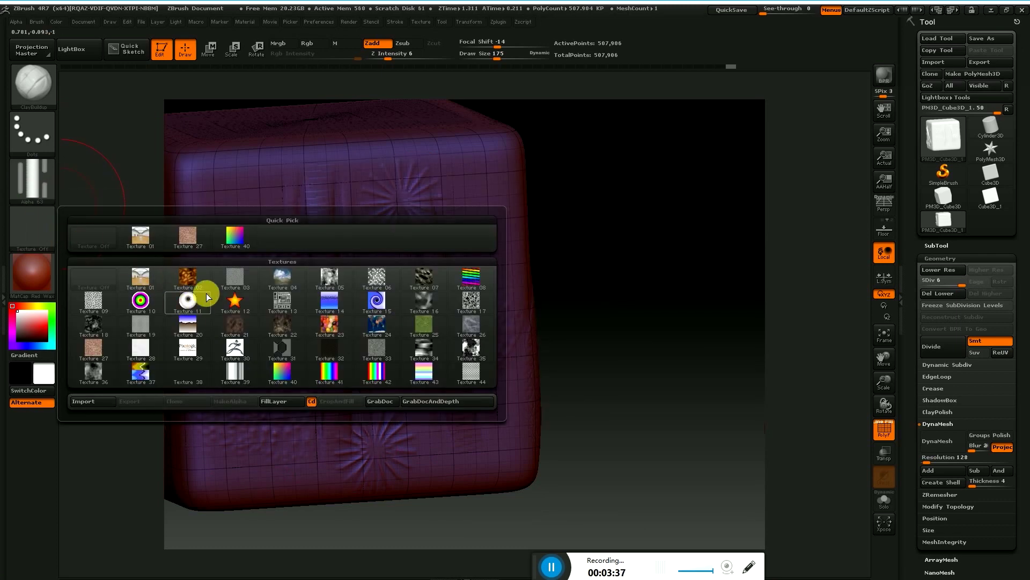
{"action": "left_click", "coordinate": [188, 278]}
{"action": "left_click_drag", "start_coordinate": [287, 239], "coordinate": [349, 252]}
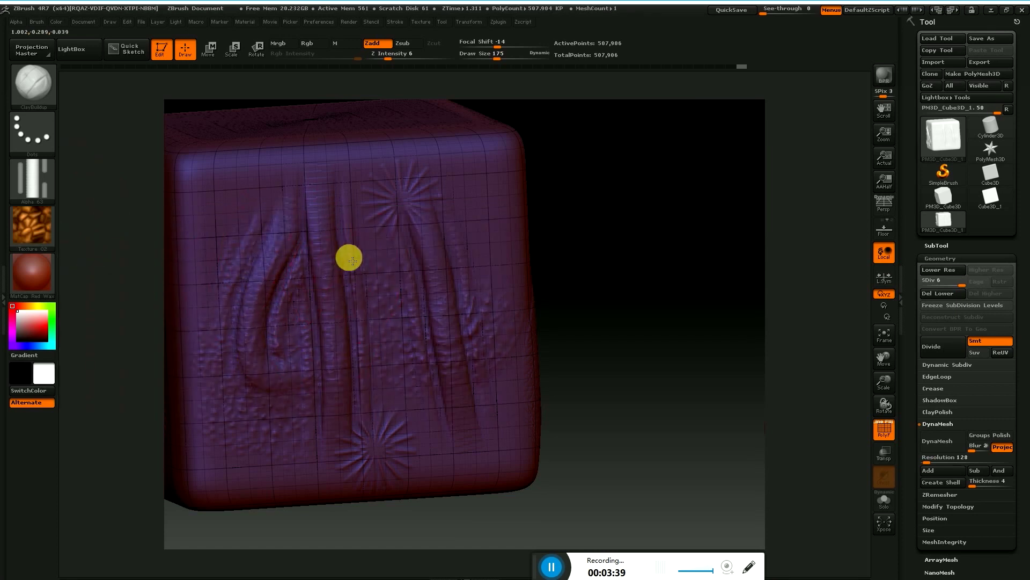
Step: Switch the brush texture to Texture 01 and add a curved stroke to the face
{"action": "left_click", "coordinate": [37, 221]}
{"action": "left_click", "coordinate": [89, 241]}
{"action": "left_click", "coordinate": [30, 228]}
{"action": "left_click", "coordinate": [144, 240]}
{"action": "left_click", "coordinate": [285, 251]}
{"action": "left_click_drag", "start_coordinate": [285, 270], "coordinate": [403, 301]}
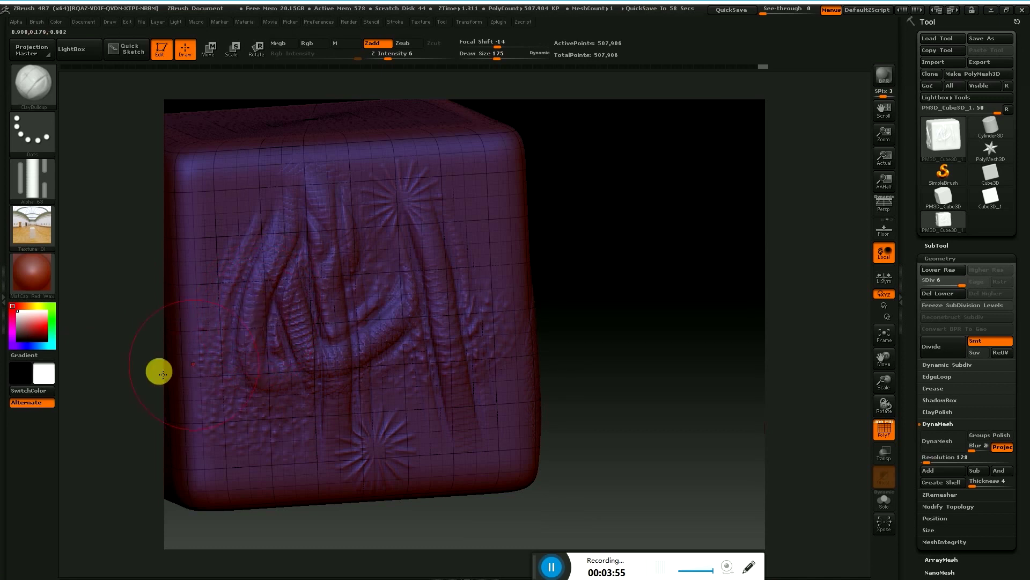
{"action": "left_click", "coordinate": [48, 281]}
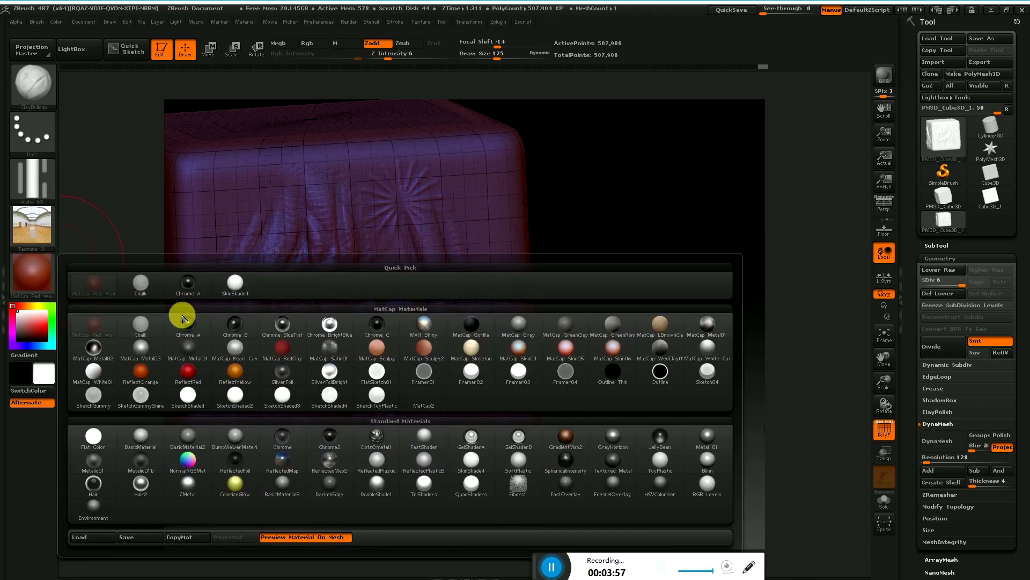
Step: Apply Chrome BlueTint, then Chrome BrightBlue, rotating the cube to compare
{"action": "left_click", "coordinate": [288, 332]}
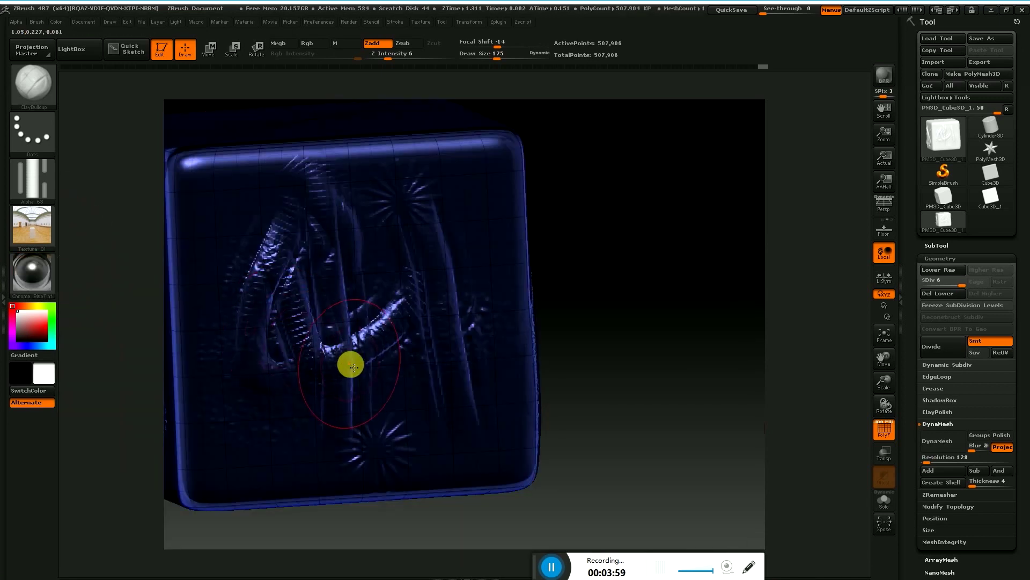
{"action": "left_click_drag", "start_coordinate": [648, 426], "coordinate": [525, 424]}
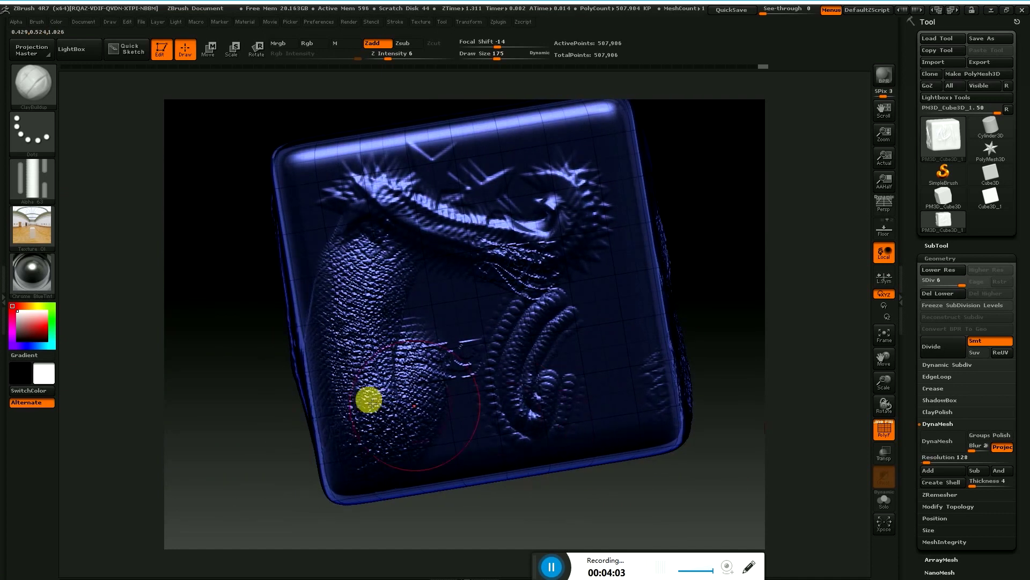
{"action": "left_click", "coordinate": [32, 273]}
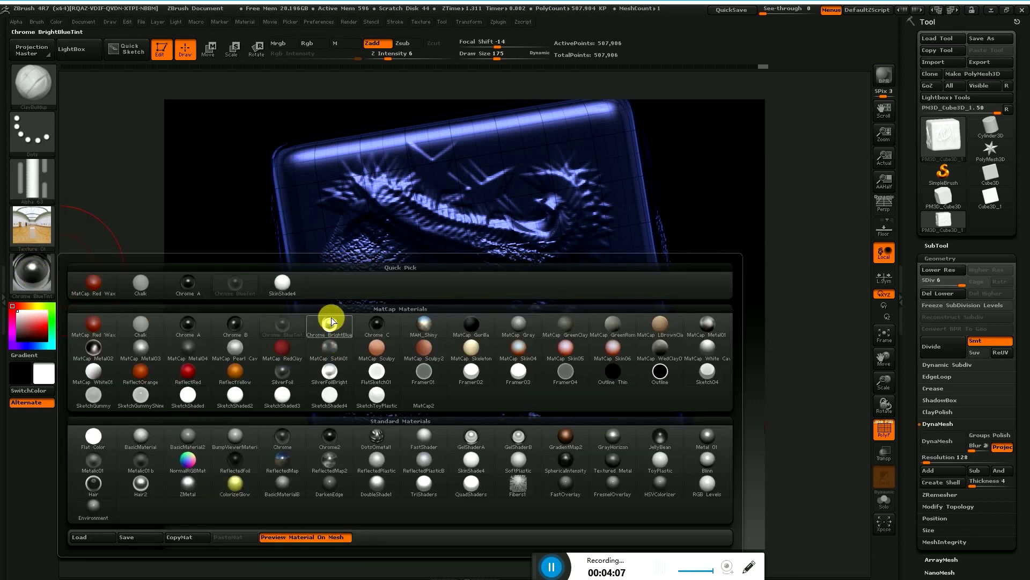
{"action": "left_click", "coordinate": [330, 322]}
{"action": "mouse_move", "coordinate": [261, 388]}
{"action": "left_mouse_down"}
{"action": "mouse_move", "coordinate": [300, 365]}
{"action": "mouse_move", "coordinate": [283, 374]}
{"action": "left_mouse_up"}
Step: Apply Texture 02 and the DotsOmetal1 material, then rotate to inspect
{"action": "left_click", "coordinate": [32, 226]}
{"action": "left_click", "coordinate": [187, 238]}
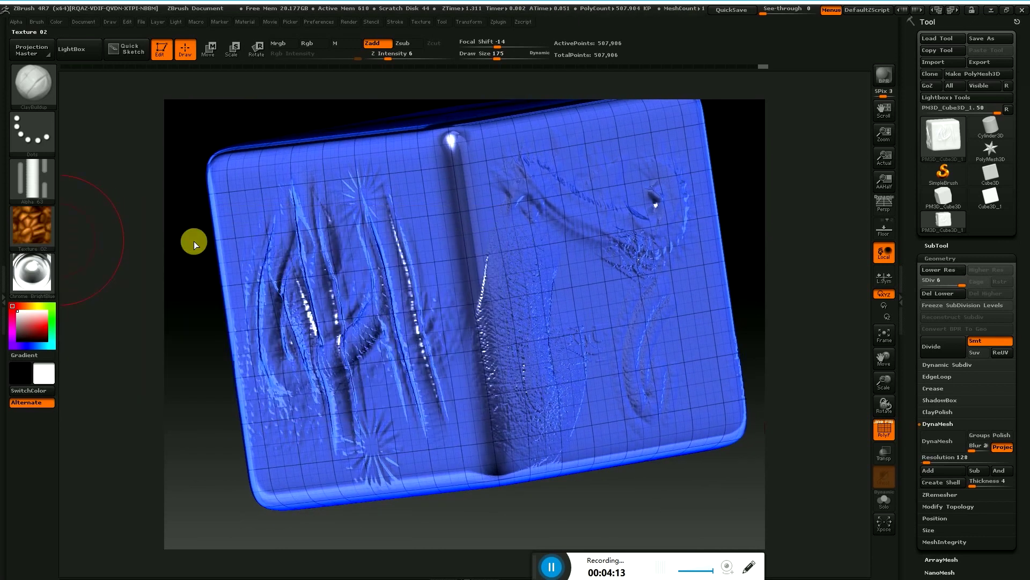
{"action": "left_click", "coordinate": [40, 273]}
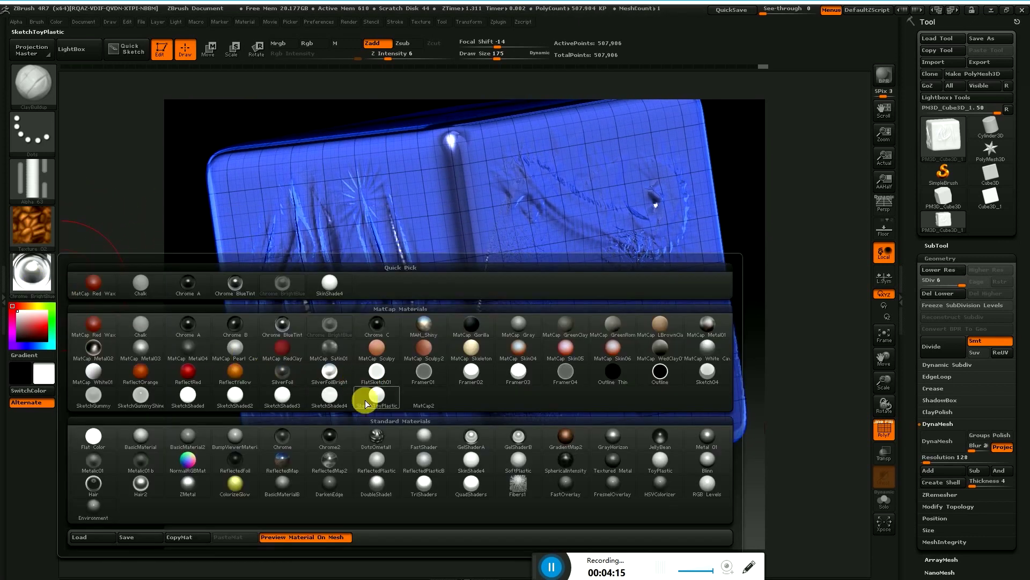
{"action": "left_click", "coordinate": [377, 434]}
{"action": "mouse_move", "coordinate": [269, 432]}
{"action": "left_mouse_down"}
{"action": "mouse_move", "coordinate": [242, 430]}
{"action": "mouse_move", "coordinate": [279, 444]}
{"action": "mouse_move", "coordinate": [222, 468]}
{"action": "mouse_move", "coordinate": [179, 440]}
{"action": "mouse_move", "coordinate": [227, 434]}
{"action": "mouse_move", "coordinate": [248, 413]}
{"action": "mouse_move", "coordinate": [214, 423]}
{"action": "left_mouse_up"}
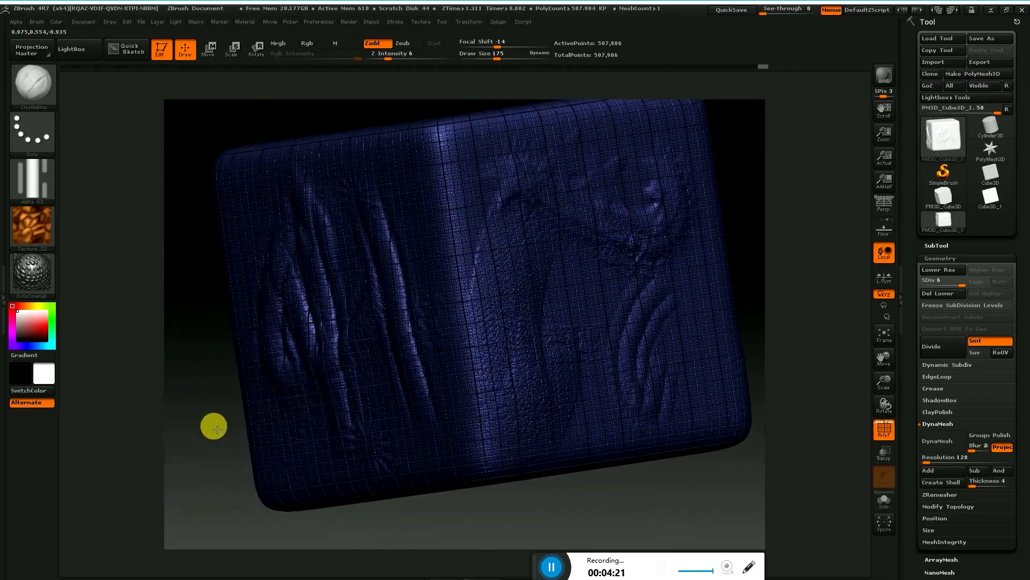
Step: Apply the MAH_Shiny material and view another face
{"action": "left_click", "coordinate": [33, 272]}
{"action": "left_click", "coordinate": [433, 328]}
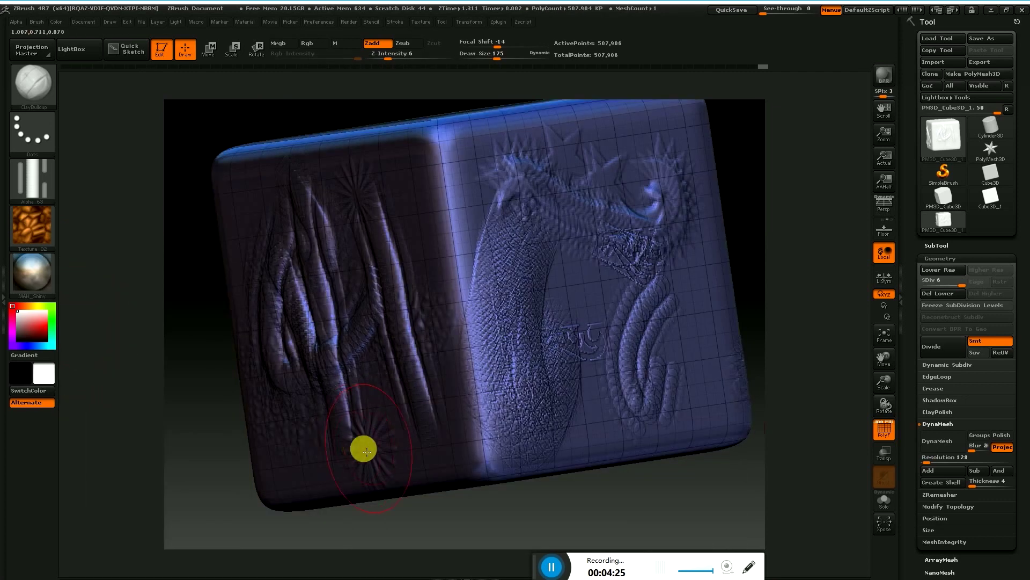
{"action": "mouse_move", "coordinate": [266, 439]}
{"action": "left_mouse_down"}
{"action": "mouse_move", "coordinate": [292, 439]}
{"action": "mouse_move", "coordinate": [278, 396]}
{"action": "left_mouse_up"}
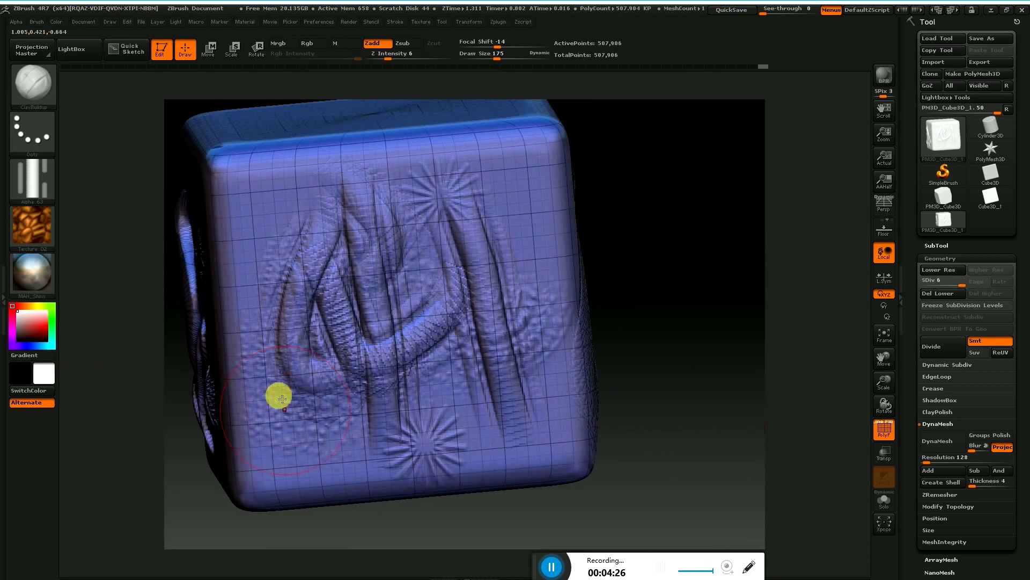
Step: Turn the texture off and finish with the glossy ReflectedMap2 material
{"action": "left_click", "coordinate": [43, 276]}
{"action": "left_click", "coordinate": [41, 225]}
{"action": "left_click", "coordinate": [91, 239]}
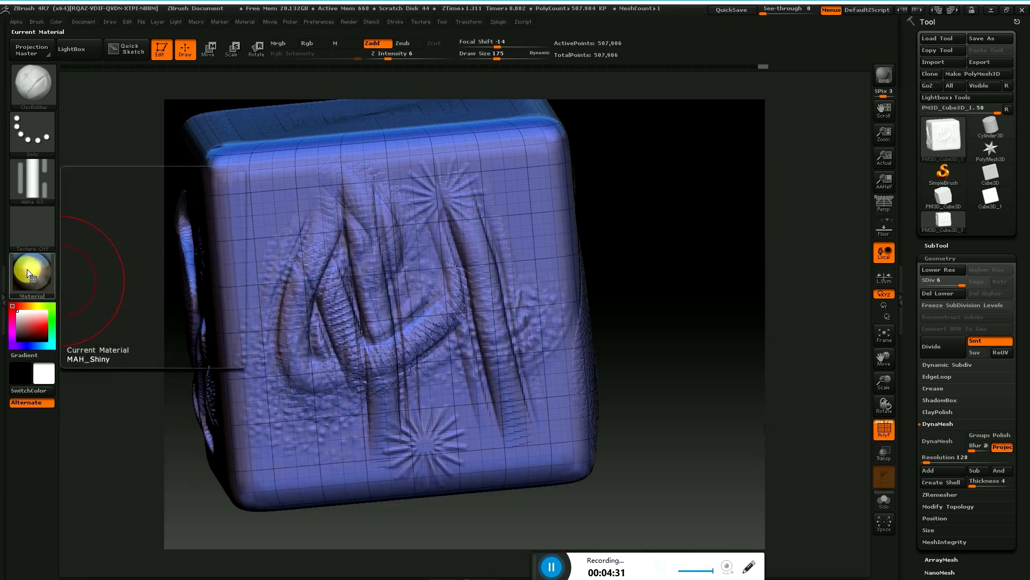
{"action": "left_click", "coordinate": [27, 268]}
{"action": "left_click", "coordinate": [331, 455]}
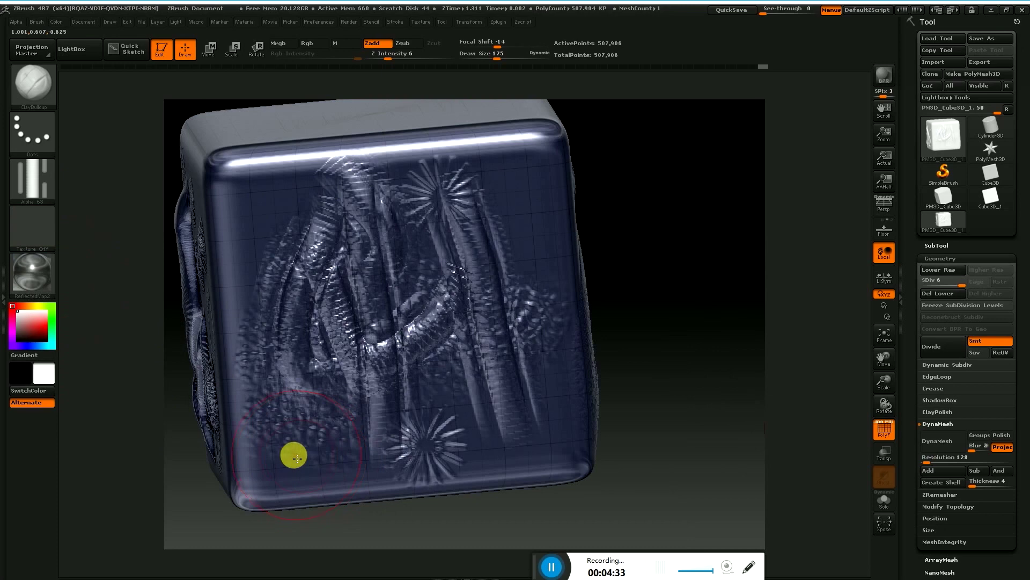
{"action": "mouse_move", "coordinate": [665, 340]}
{"action": "left_mouse_down"}
{"action": "mouse_move", "coordinate": [667, 327]}
{"action": "mouse_move", "coordinate": [605, 361]}
{"action": "mouse_move", "coordinate": [653, 386]}
{"action": "mouse_move", "coordinate": [681, 377]}
{"action": "mouse_move", "coordinate": [713, 311]}
{"action": "mouse_move", "coordinate": [763, 310]}
{"action": "mouse_move", "coordinate": [677, 308]}
{"action": "left_mouse_up"}
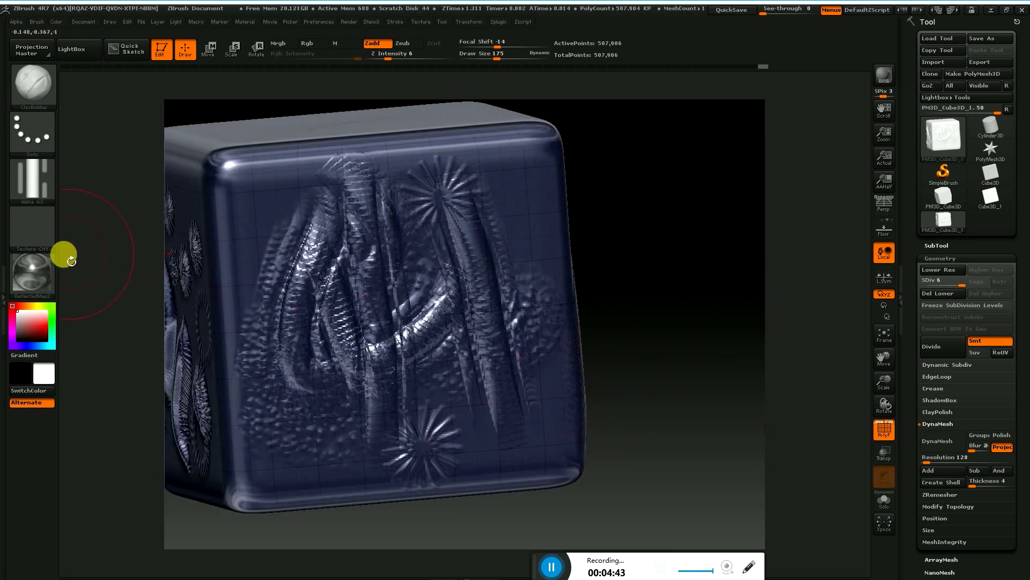
Step: After trying mauve, pink and white, tint the cube dark reddish-purple and bring up the materials
{"action": "left_click", "coordinate": [21, 328]}
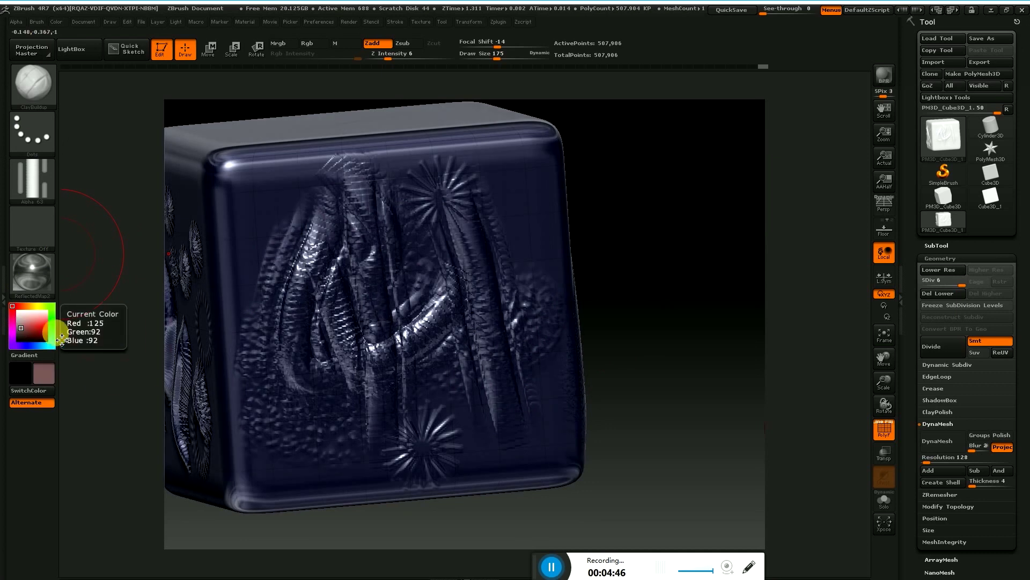
{"action": "left_click_drag", "start_coordinate": [43, 333], "coordinate": [17, 310]}
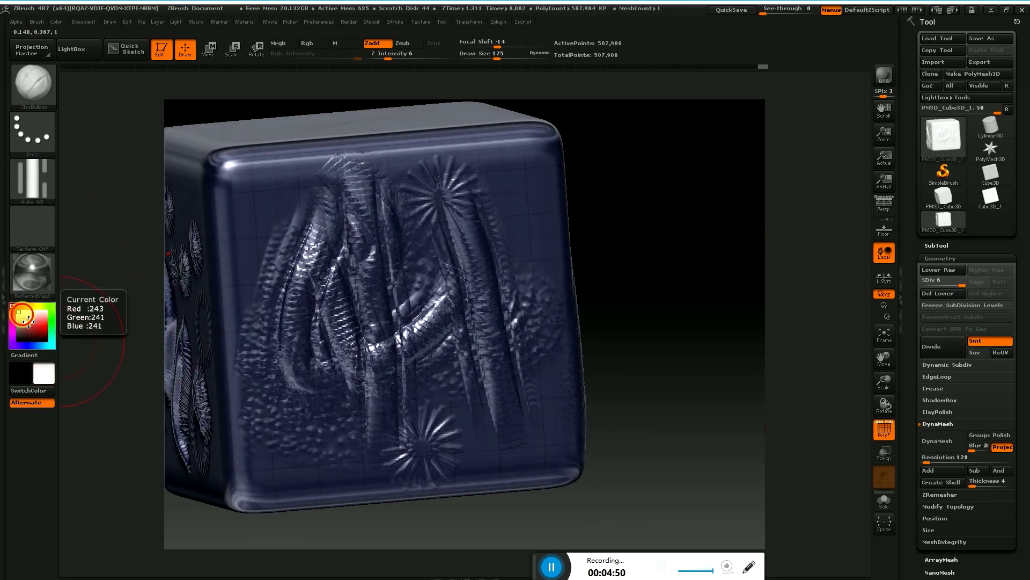
{"action": "left_click", "coordinate": [45, 380]}
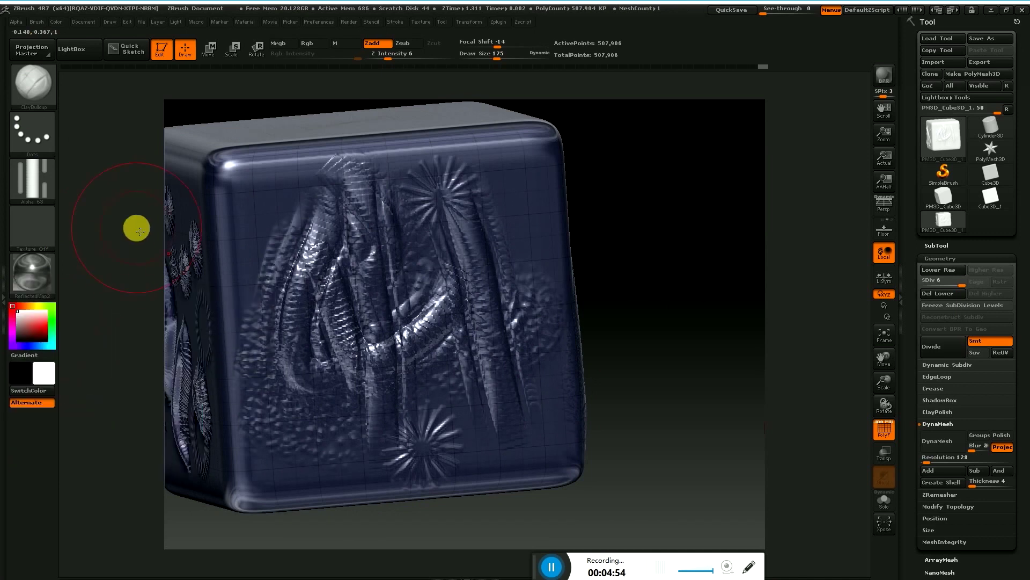
{"action": "left_click", "coordinate": [33, 391]}
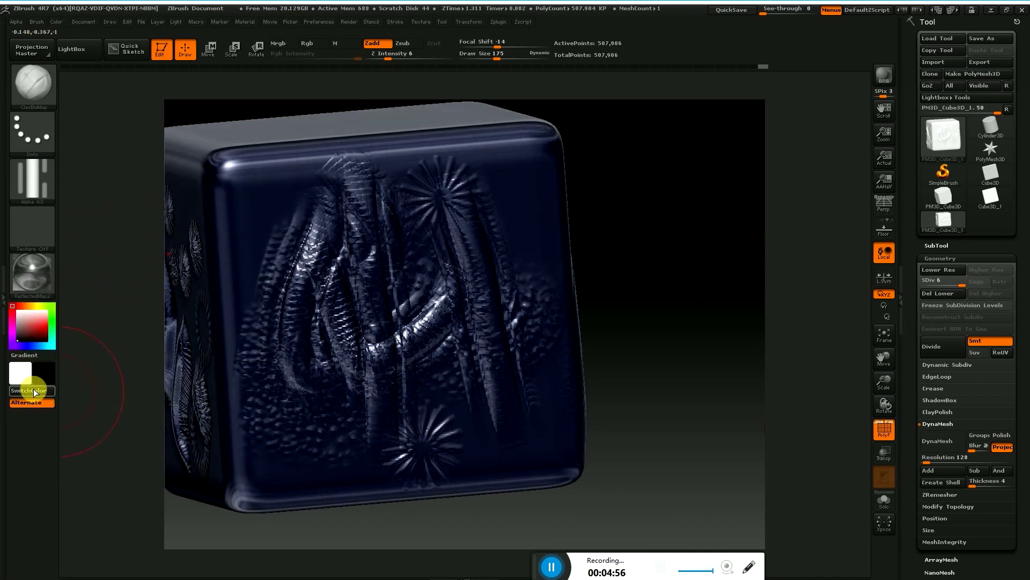
{"action": "left_click", "coordinate": [33, 392]}
{"action": "left_click", "coordinate": [33, 408]}
{"action": "left_click", "coordinate": [34, 408]}
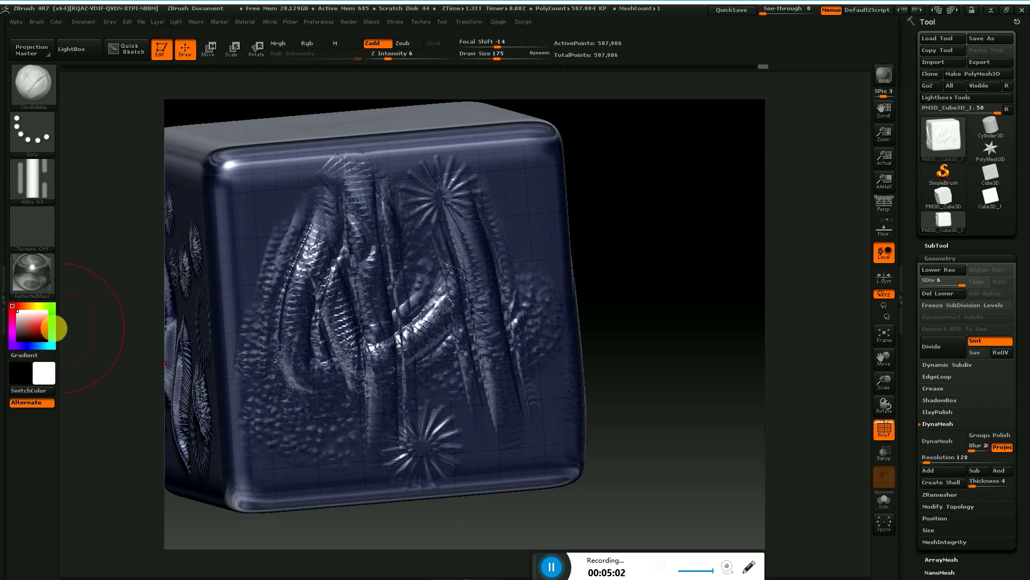
{"action": "left_click", "coordinate": [22, 335]}
{"action": "left_click", "coordinate": [53, 289]}
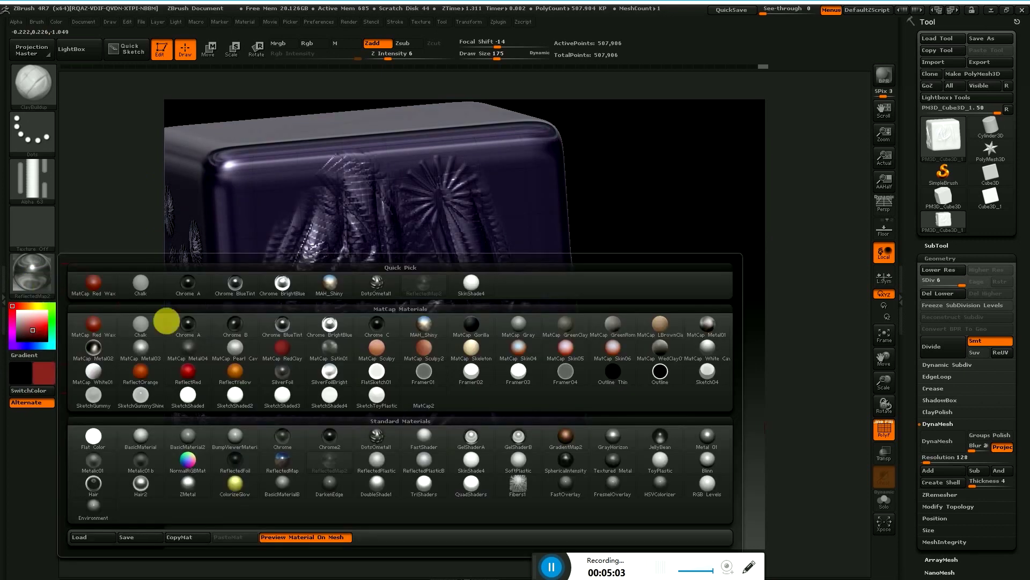
Step: Apply the GelShaderA material and set the texture to Off after briefly trying Texture 02
{"action": "left_click", "coordinate": [483, 437]}
{"action": "left_click", "coordinate": [43, 231]}
{"action": "left_click", "coordinate": [188, 279]}
{"action": "left_click", "coordinate": [46, 226]}
{"action": "left_click", "coordinate": [89, 236]}
Step: Give the brush Alpha 59 and the Spray stroke
{"action": "left_click", "coordinate": [32, 185]}
{"action": "left_click", "coordinate": [370, 333]}
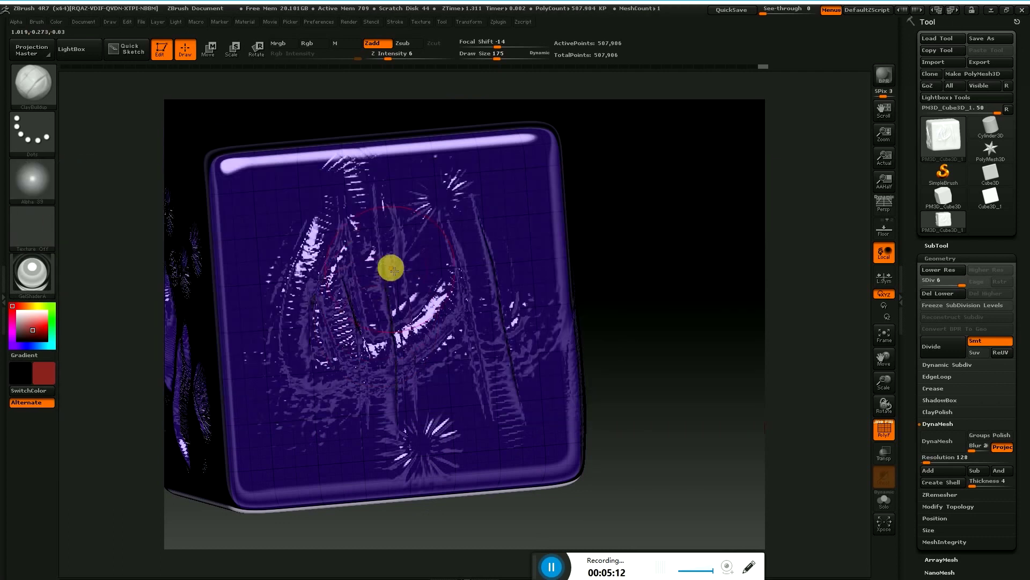
{"action": "left_click", "coordinate": [24, 126]}
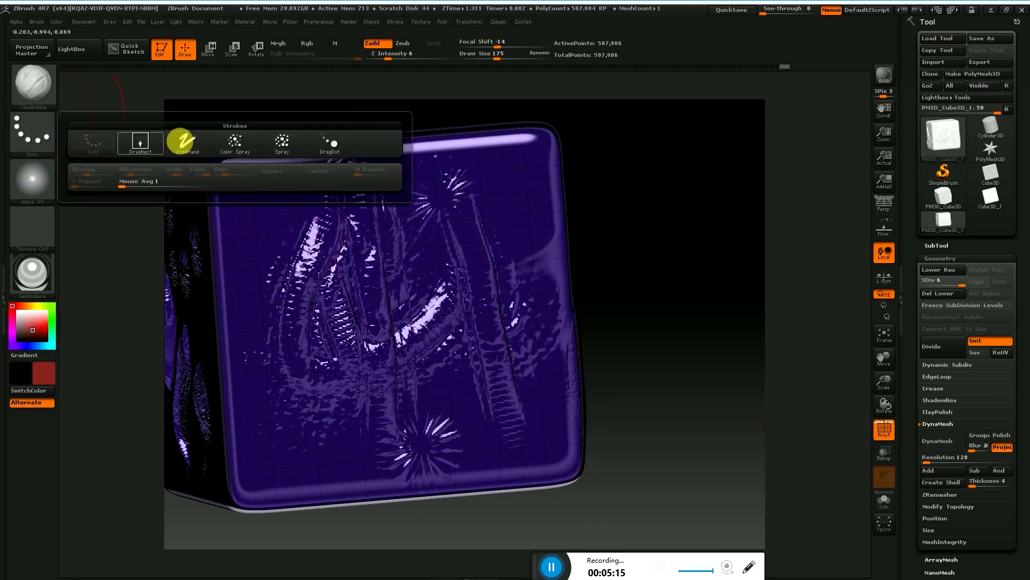
{"action": "left_click", "coordinate": [284, 153]}
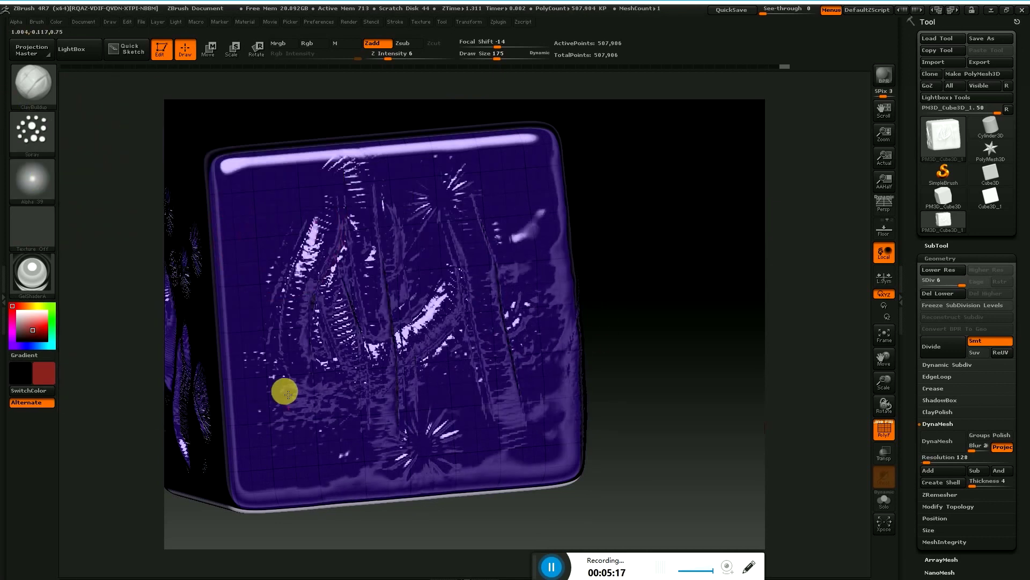
Step: Rotate the cube to show its top corner and check the brush list
{"action": "left_click_drag", "start_coordinate": [612, 230], "coordinate": [67, 171]}
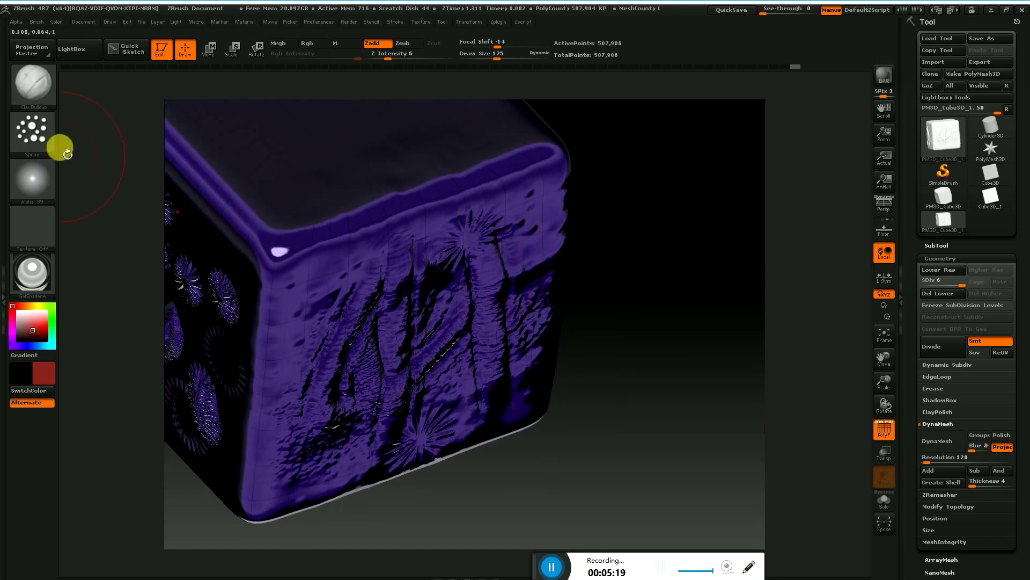
{"action": "left_click", "coordinate": [46, 80]}
{"action": "left_click", "coordinate": [32, 85]}
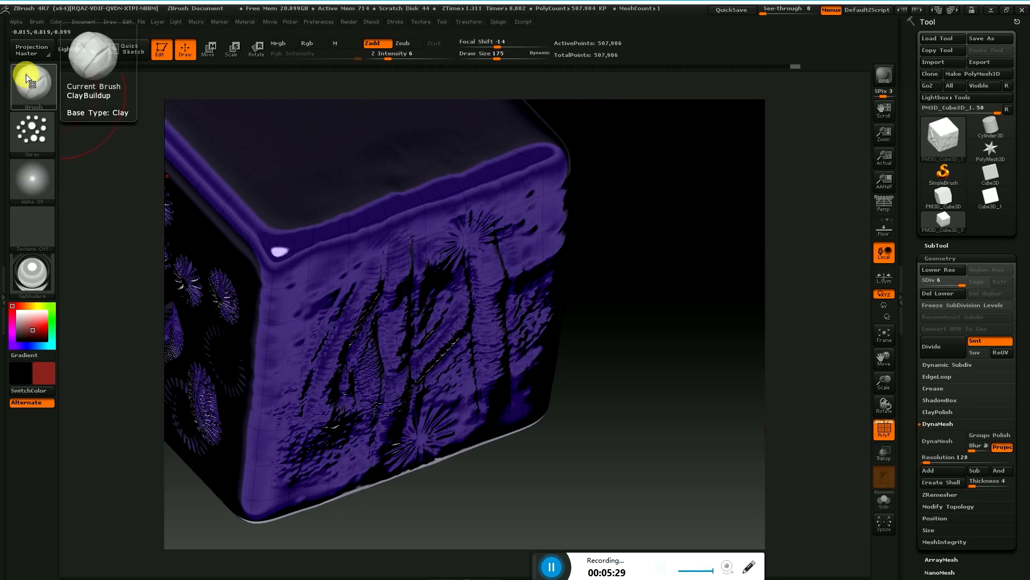
Step: Keep ClayBuildup and rotate the cube until the starburst-and-ridge stamped face is square-on
{"action": "left_click", "coordinate": [35, 81]}
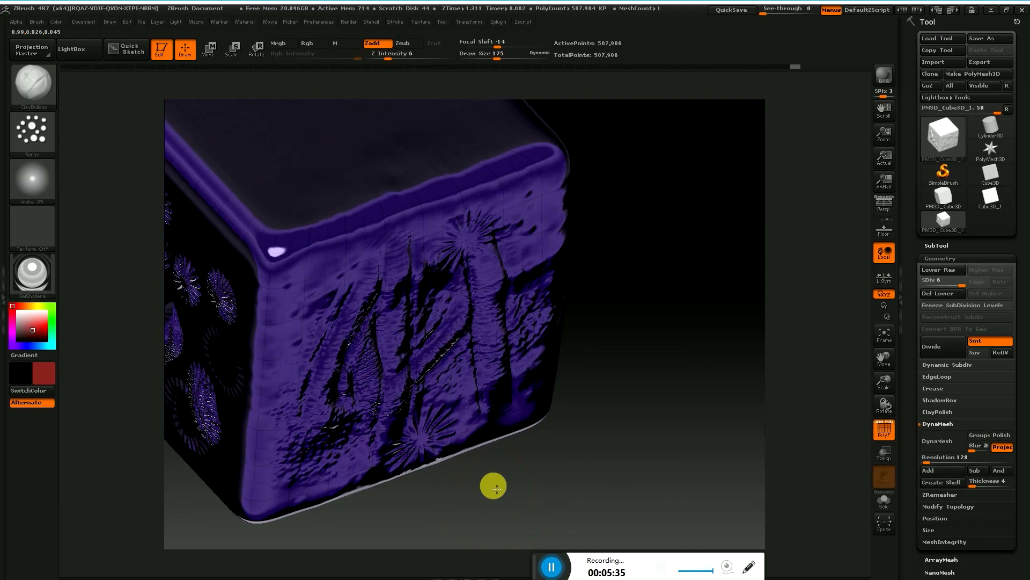
{"action": "mouse_move", "coordinate": [492, 485]}
{"action": "left_mouse_down"}
{"action": "mouse_move", "coordinate": [455, 469]}
{"action": "mouse_move", "coordinate": [392, 488]}
{"action": "mouse_move", "coordinate": [331, 534]}
{"action": "mouse_move", "coordinate": [315, 529]}
{"action": "mouse_move", "coordinate": [370, 565]}
{"action": "mouse_move", "coordinate": [356, 499]}
{"action": "left_mouse_up"}
{"action": "left_click_drag", "start_coordinate": [342, 420], "coordinate": [334, 464]}
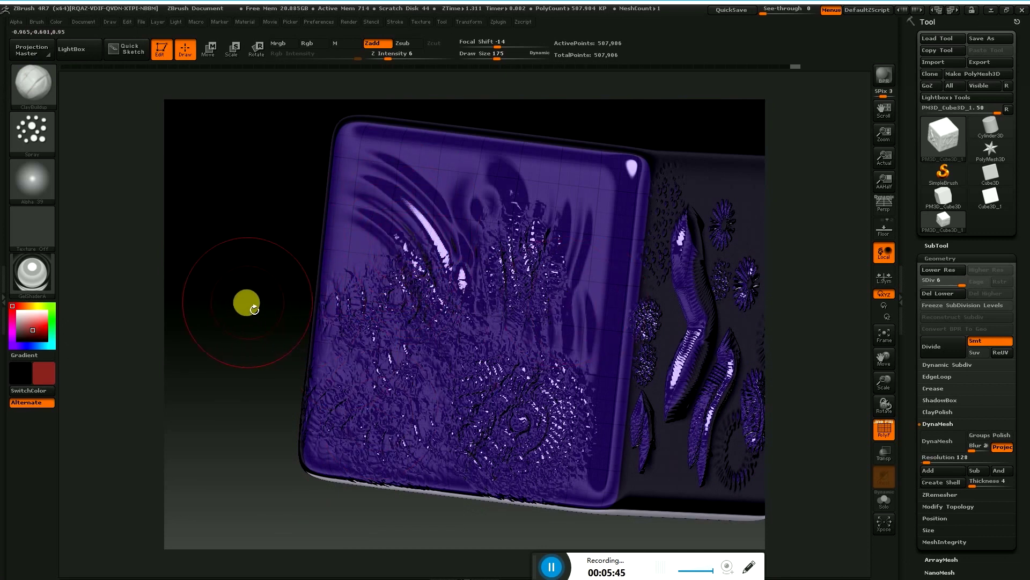
{"action": "left_click_drag", "start_coordinate": [243, 253], "coordinate": [279, 268]}
{"action": "mouse_move", "coordinate": [312, 352]}
{"action": "left_mouse_down"}
{"action": "mouse_move", "coordinate": [443, 378]}
{"action": "mouse_move", "coordinate": [502, 370]}
{"action": "left_mouse_up"}
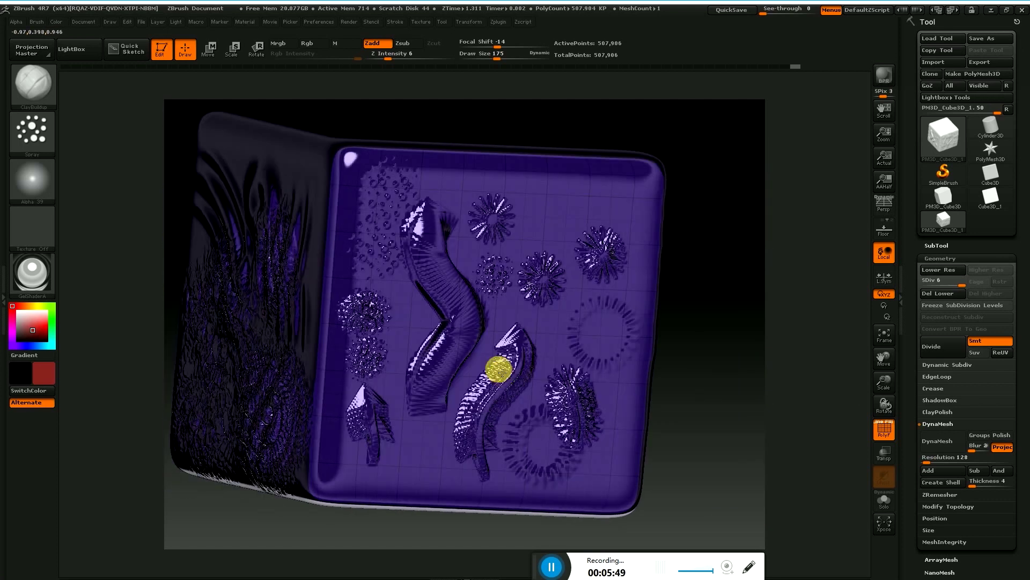